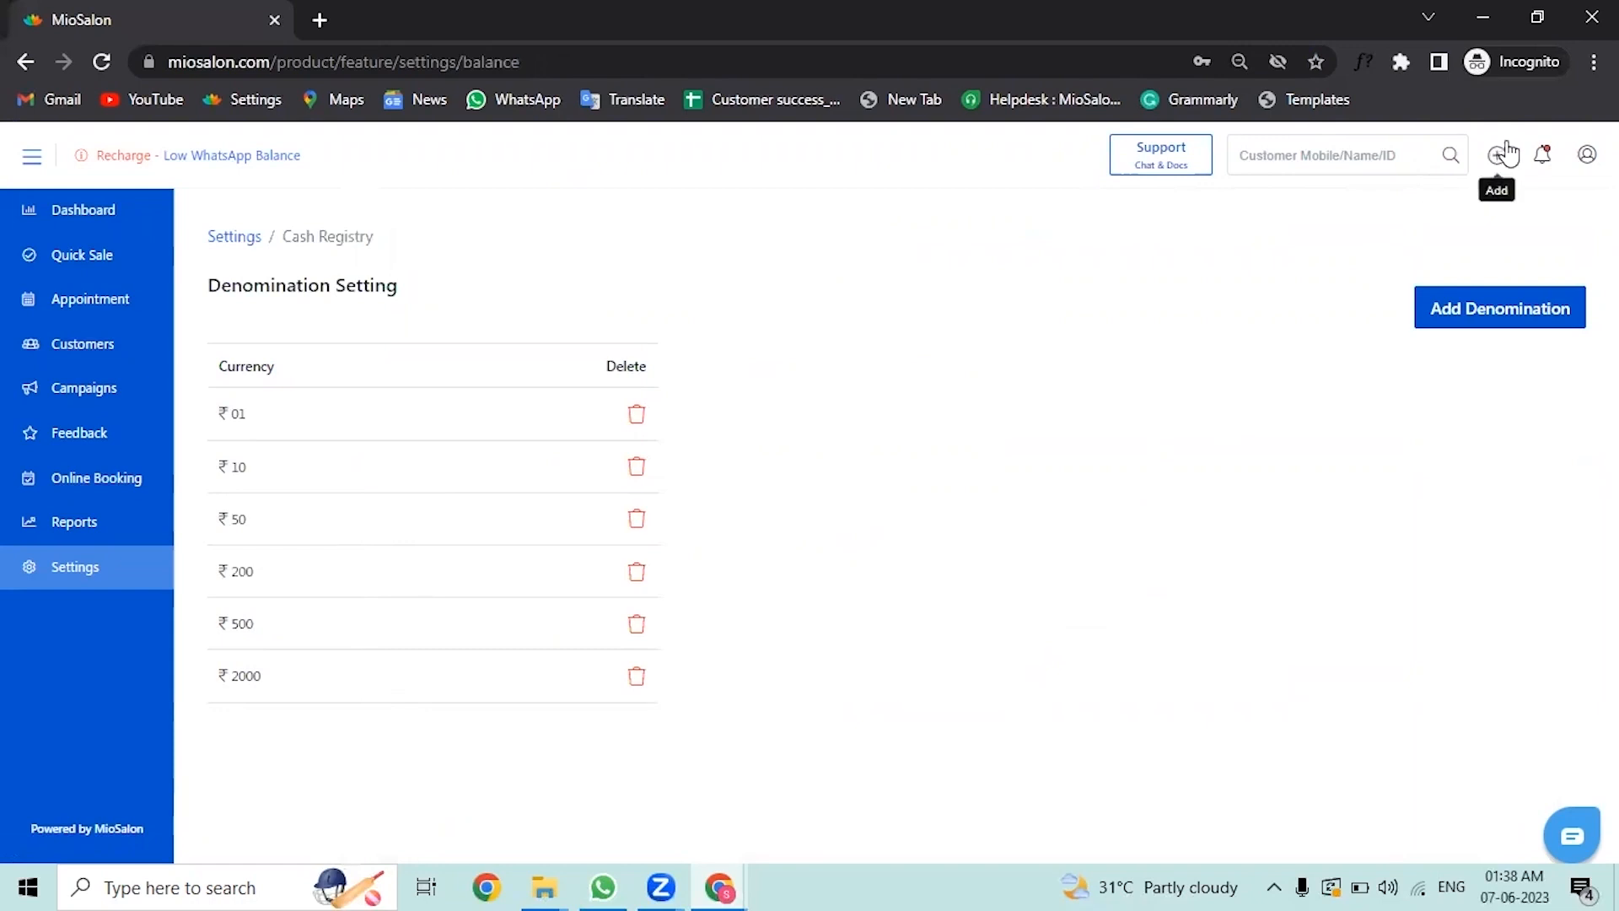
Save an opening-shift cash registry entry with counts of 7 for ₹50, 4 for ₹200 and 2 for ₹2000
{"action": "left_click", "coordinate": [1506, 157]}
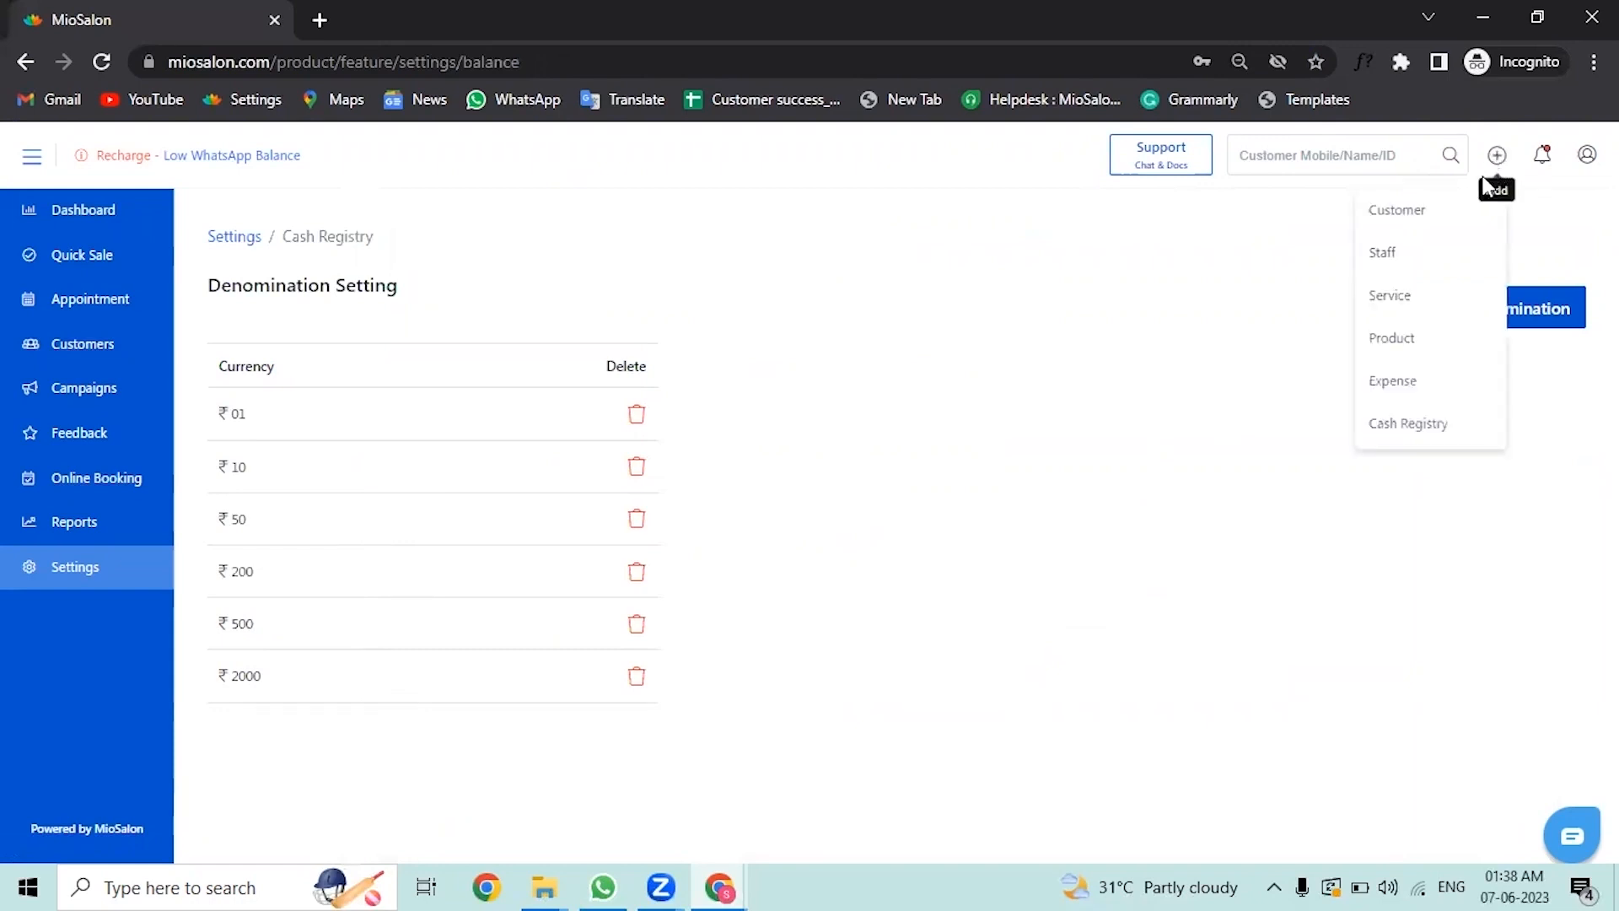
{"action": "left_click", "coordinate": [1431, 429]}
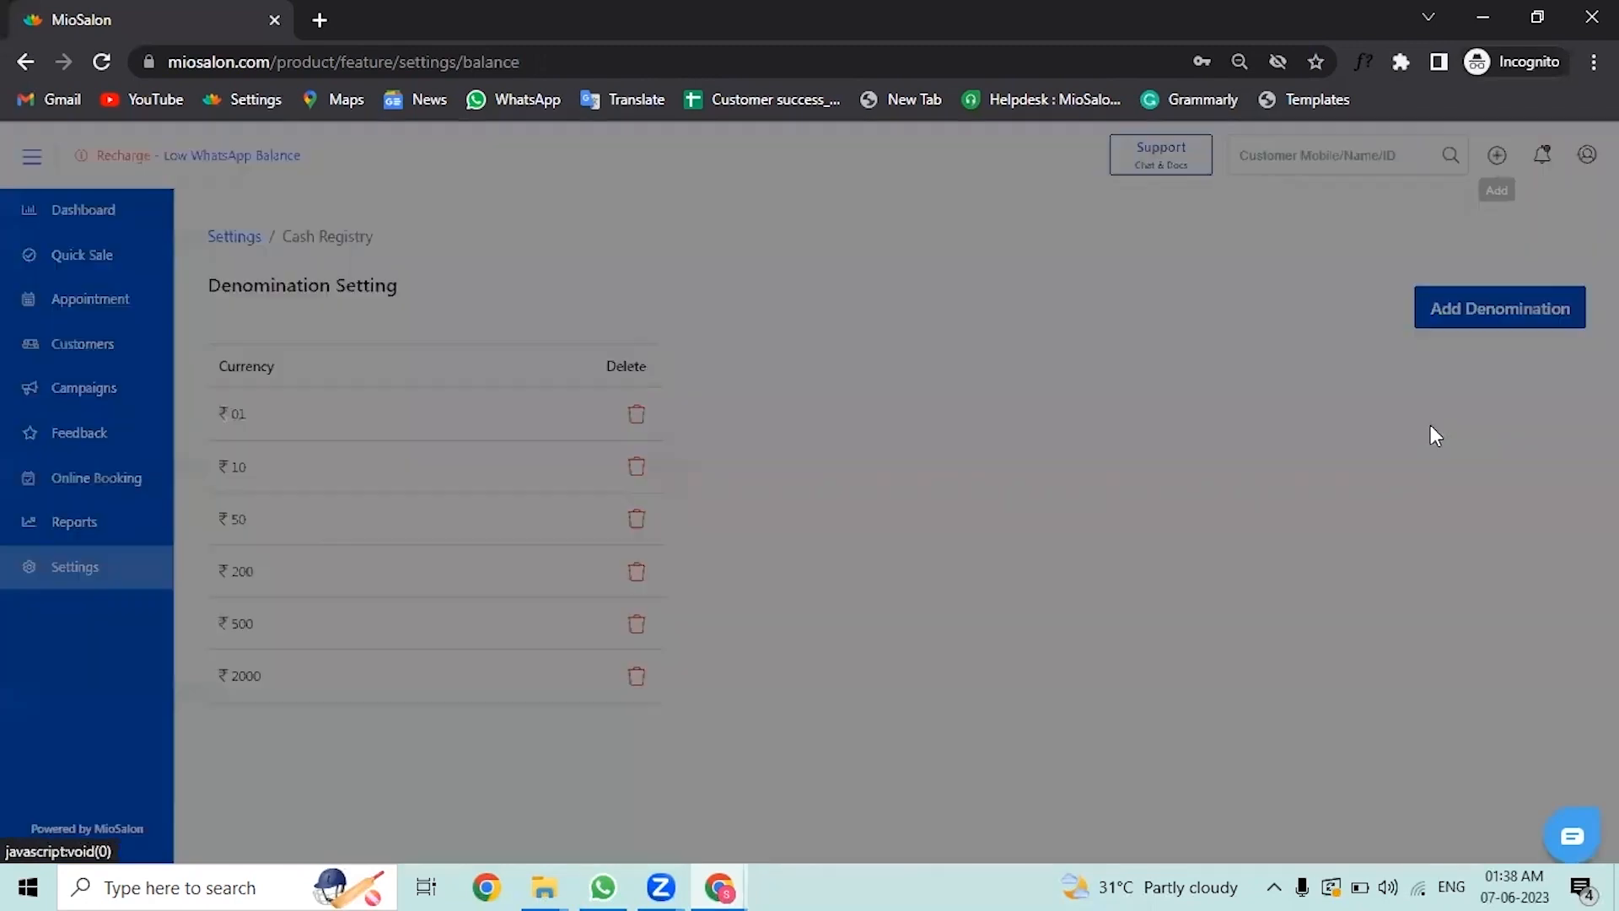
{"action": "left_click", "coordinate": [803, 253]}
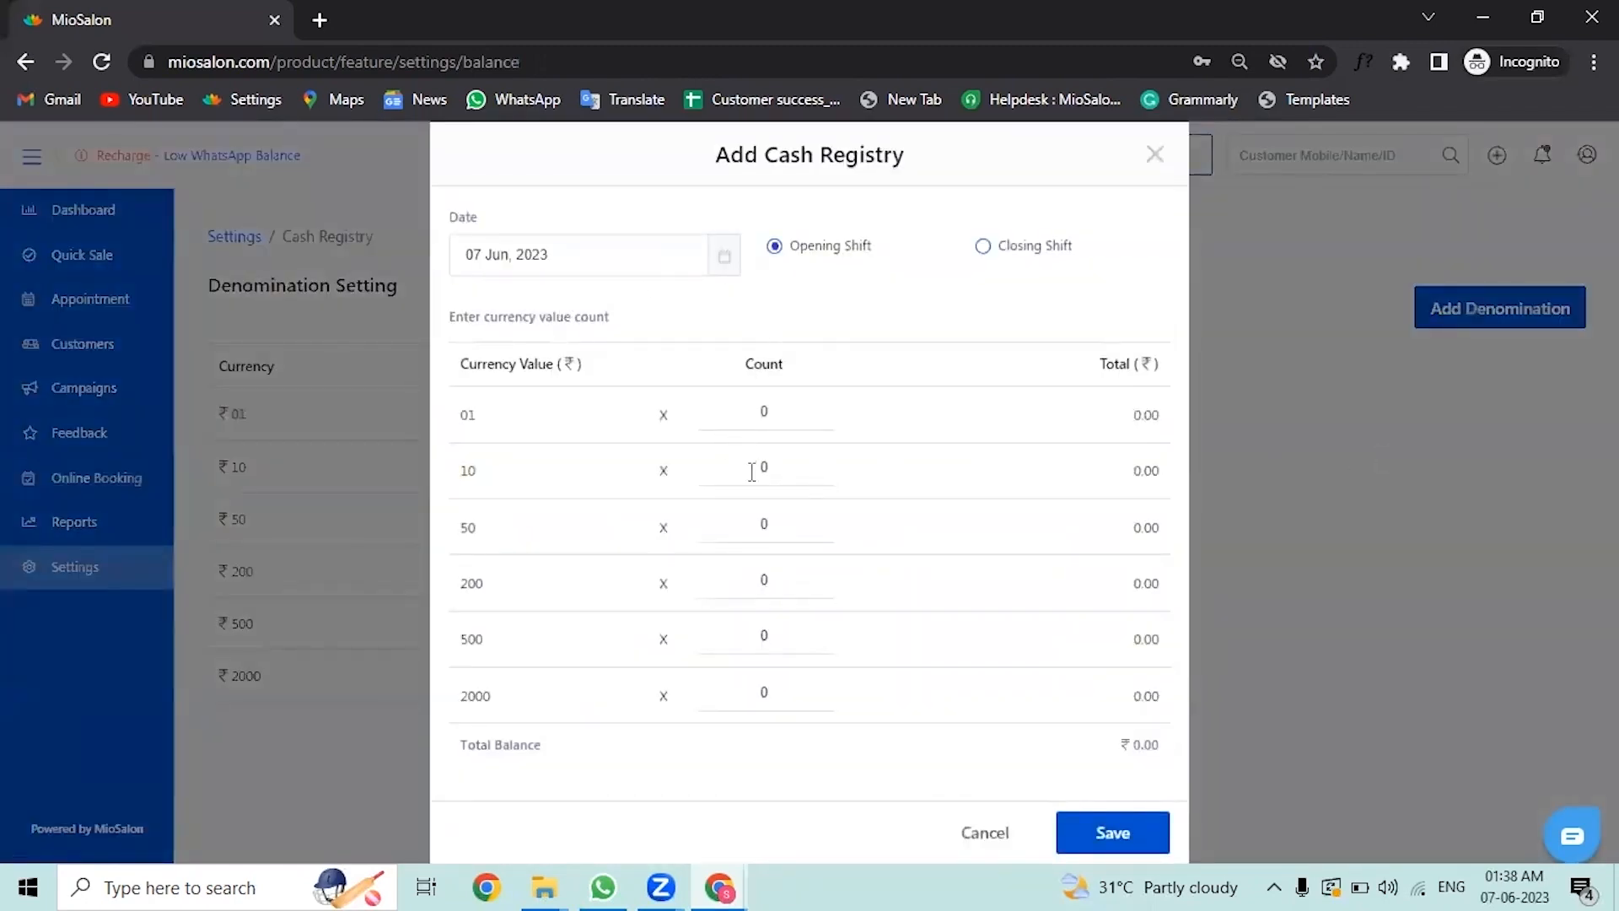
{"action": "left_click", "coordinate": [769, 533]}
{"action": "type", "text": "7"}
{"action": "left_click", "coordinate": [780, 586]}
{"action": "type", "text": "4"}
{"action": "left_click", "coordinate": [767, 696]}
{"action": "type", "text": "2"}
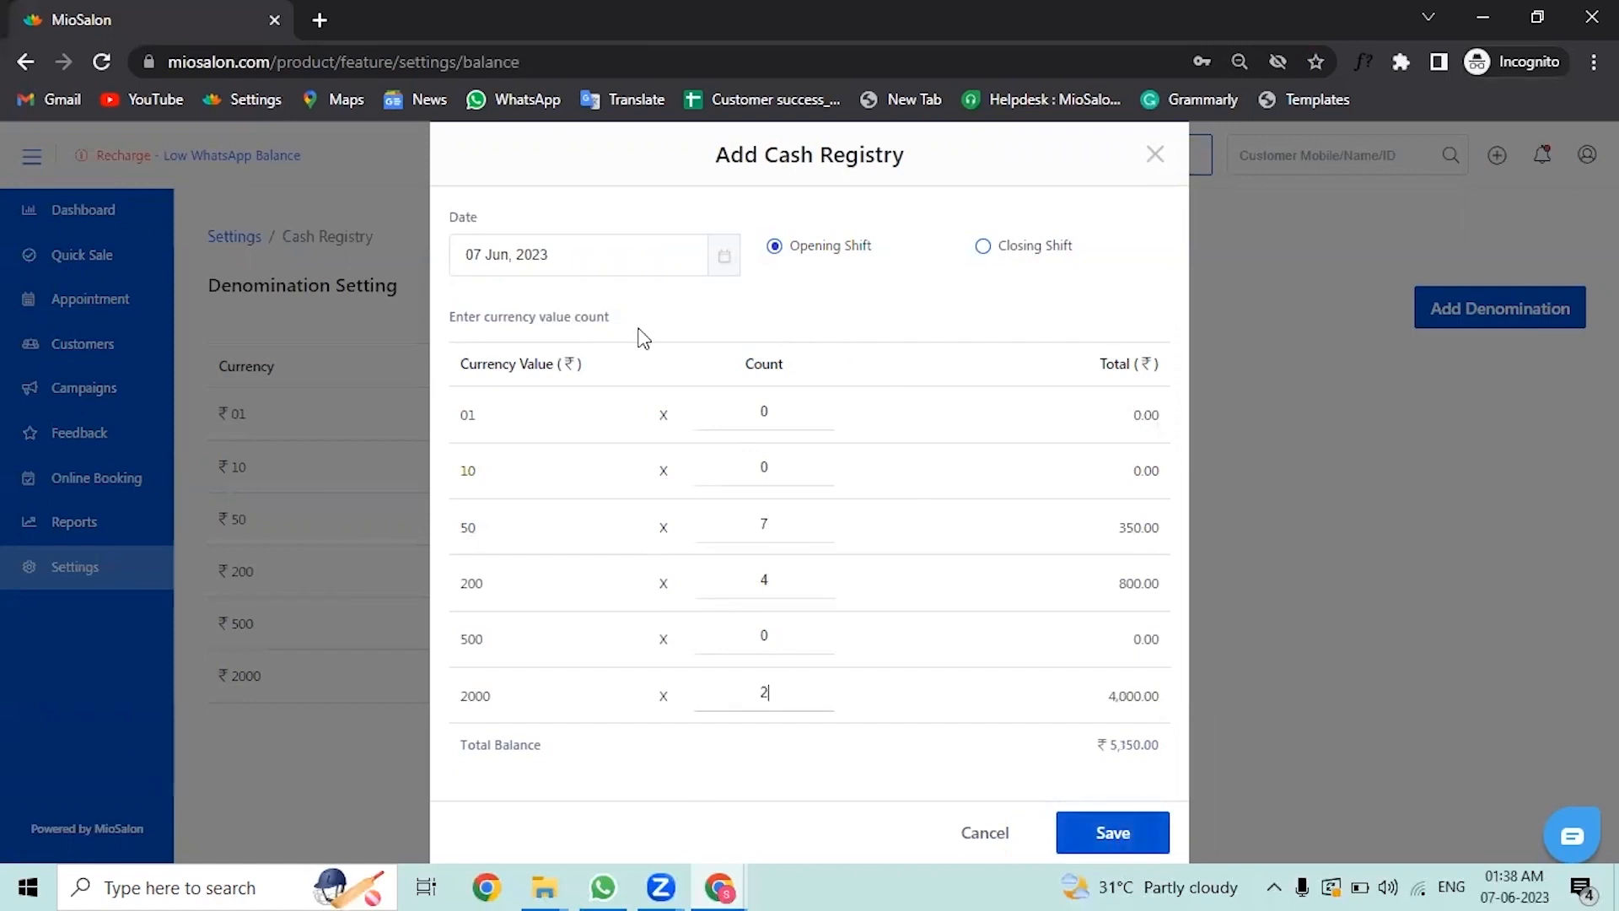
{"action": "left_click", "coordinate": [1100, 843]}
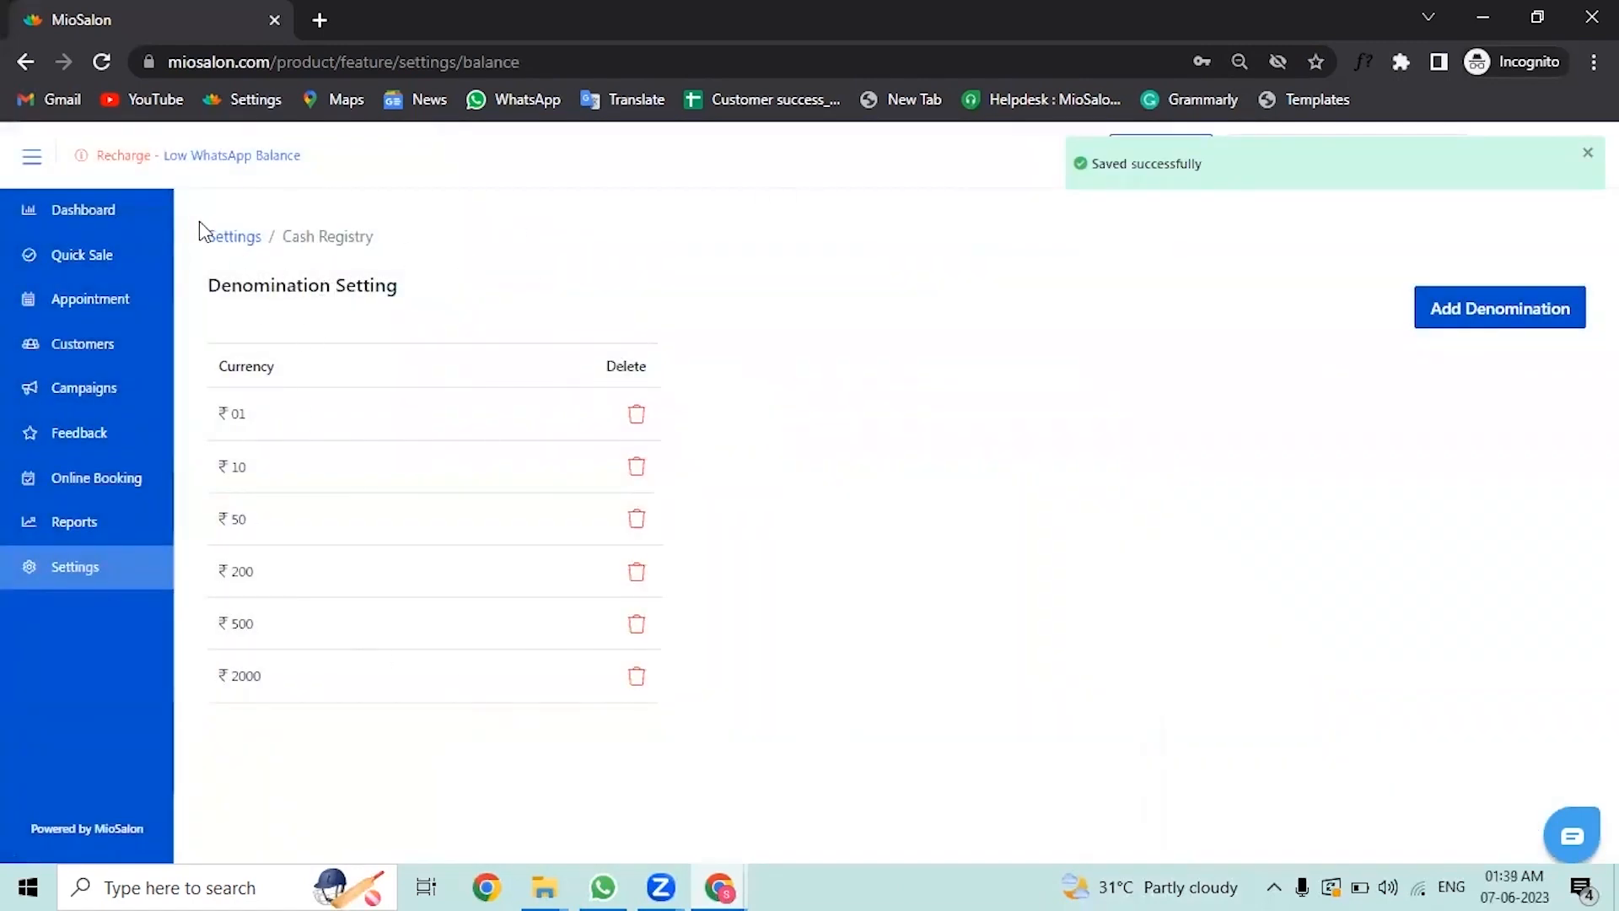
Open the Expense Management settings and add an expense type named Salary
{"action": "left_click", "coordinate": [228, 237]}
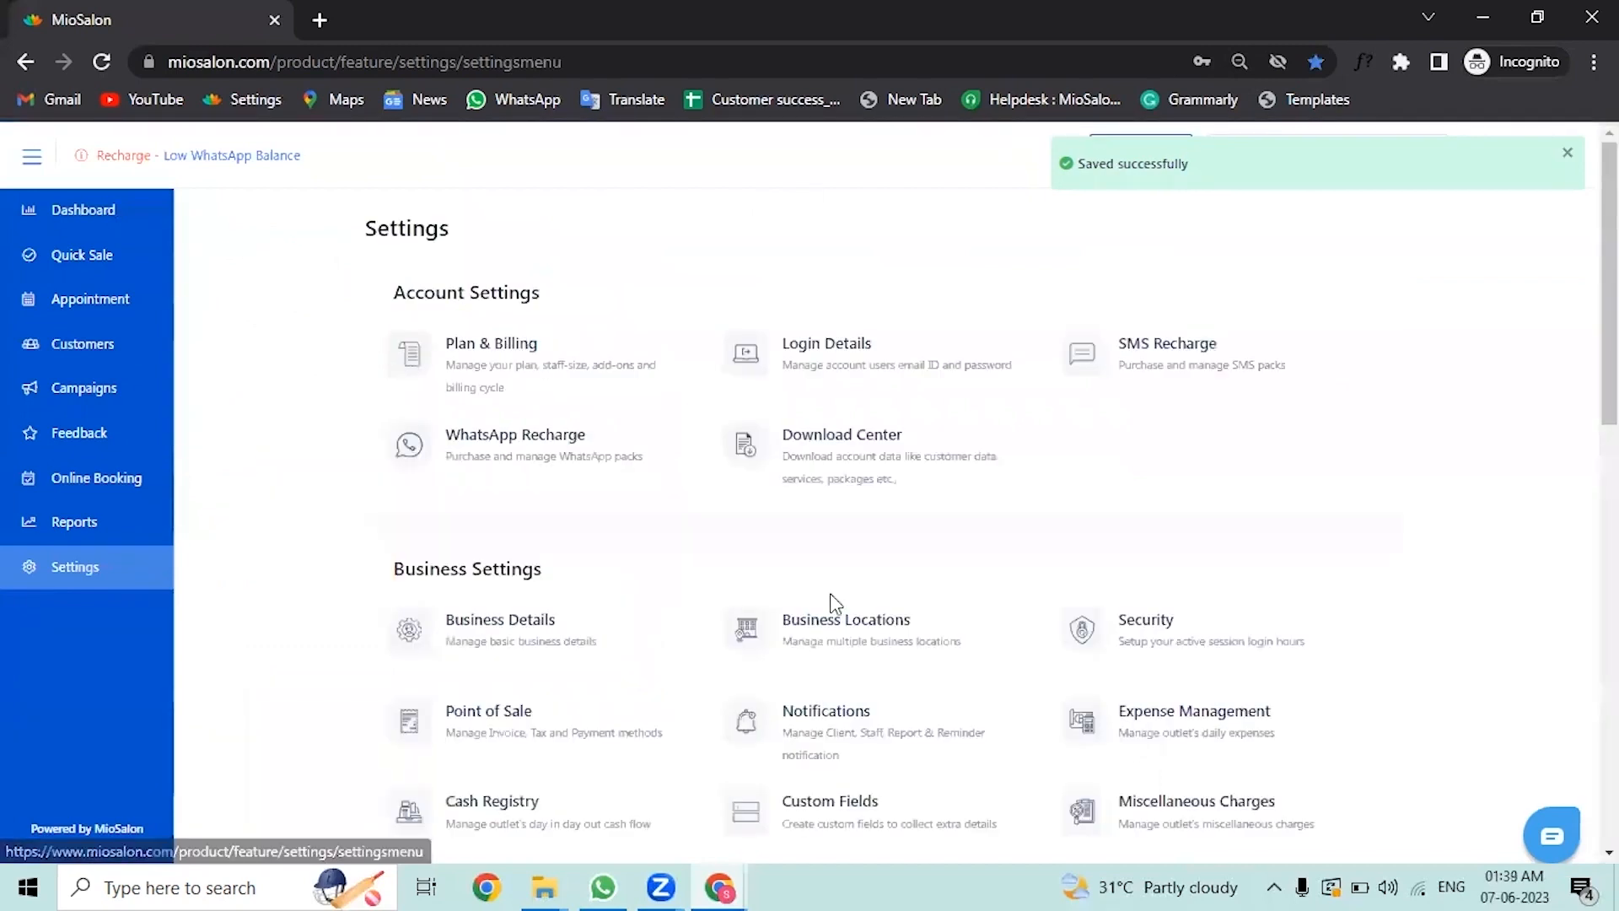
{"action": "scroll", "coordinate": [831, 597], "scroll_direction": "down", "scroll_amount": 1}
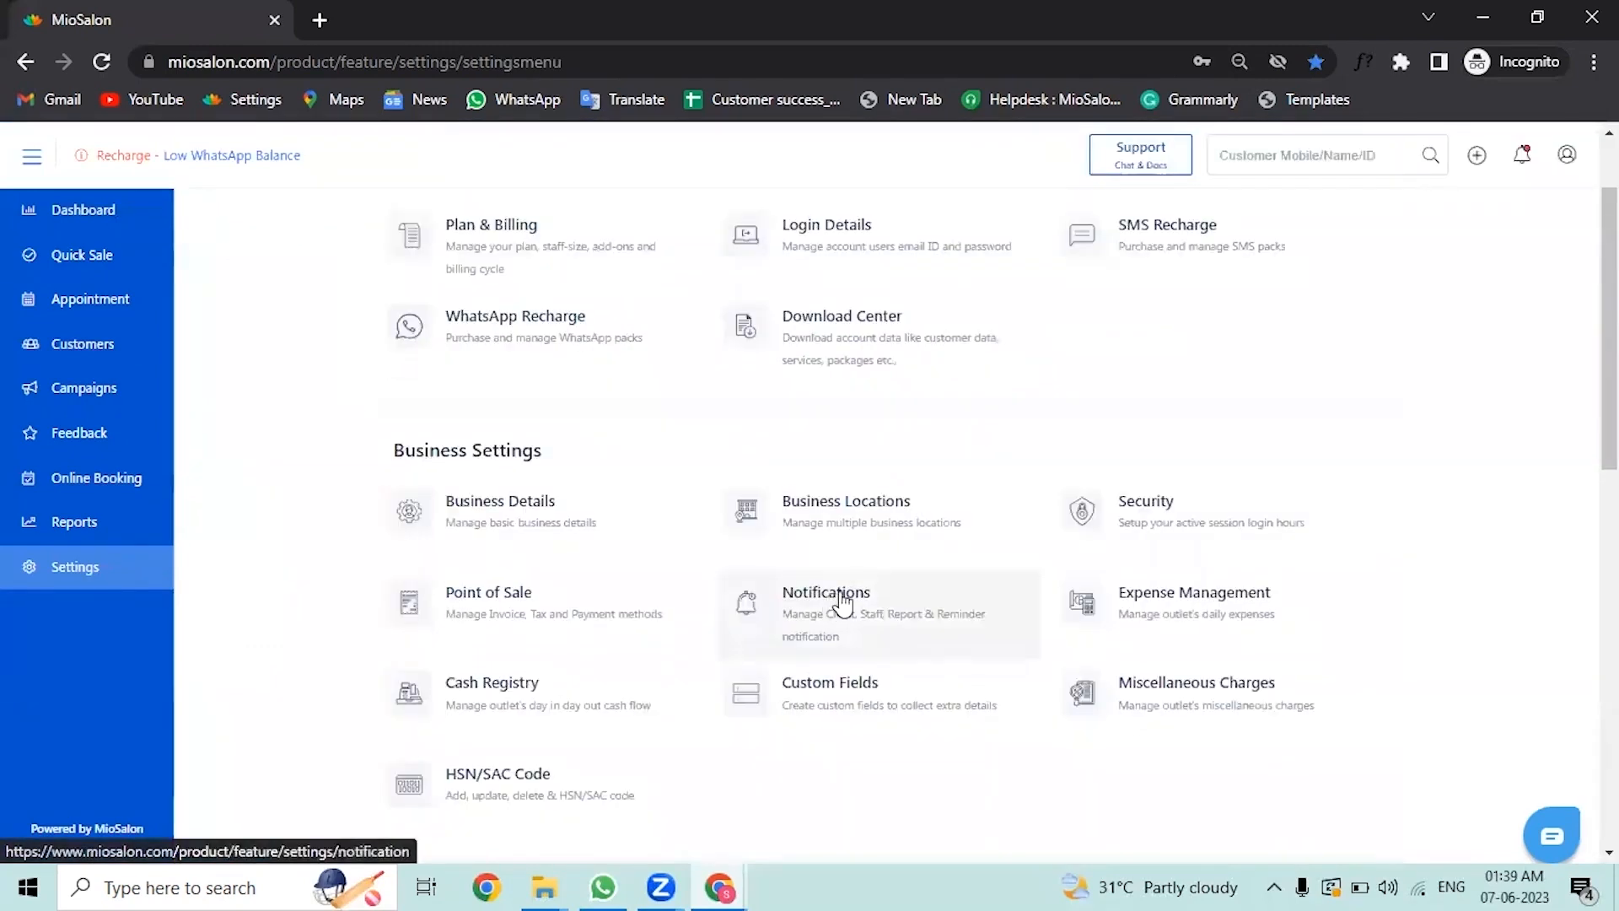
{"action": "left_click", "coordinate": [1175, 636]}
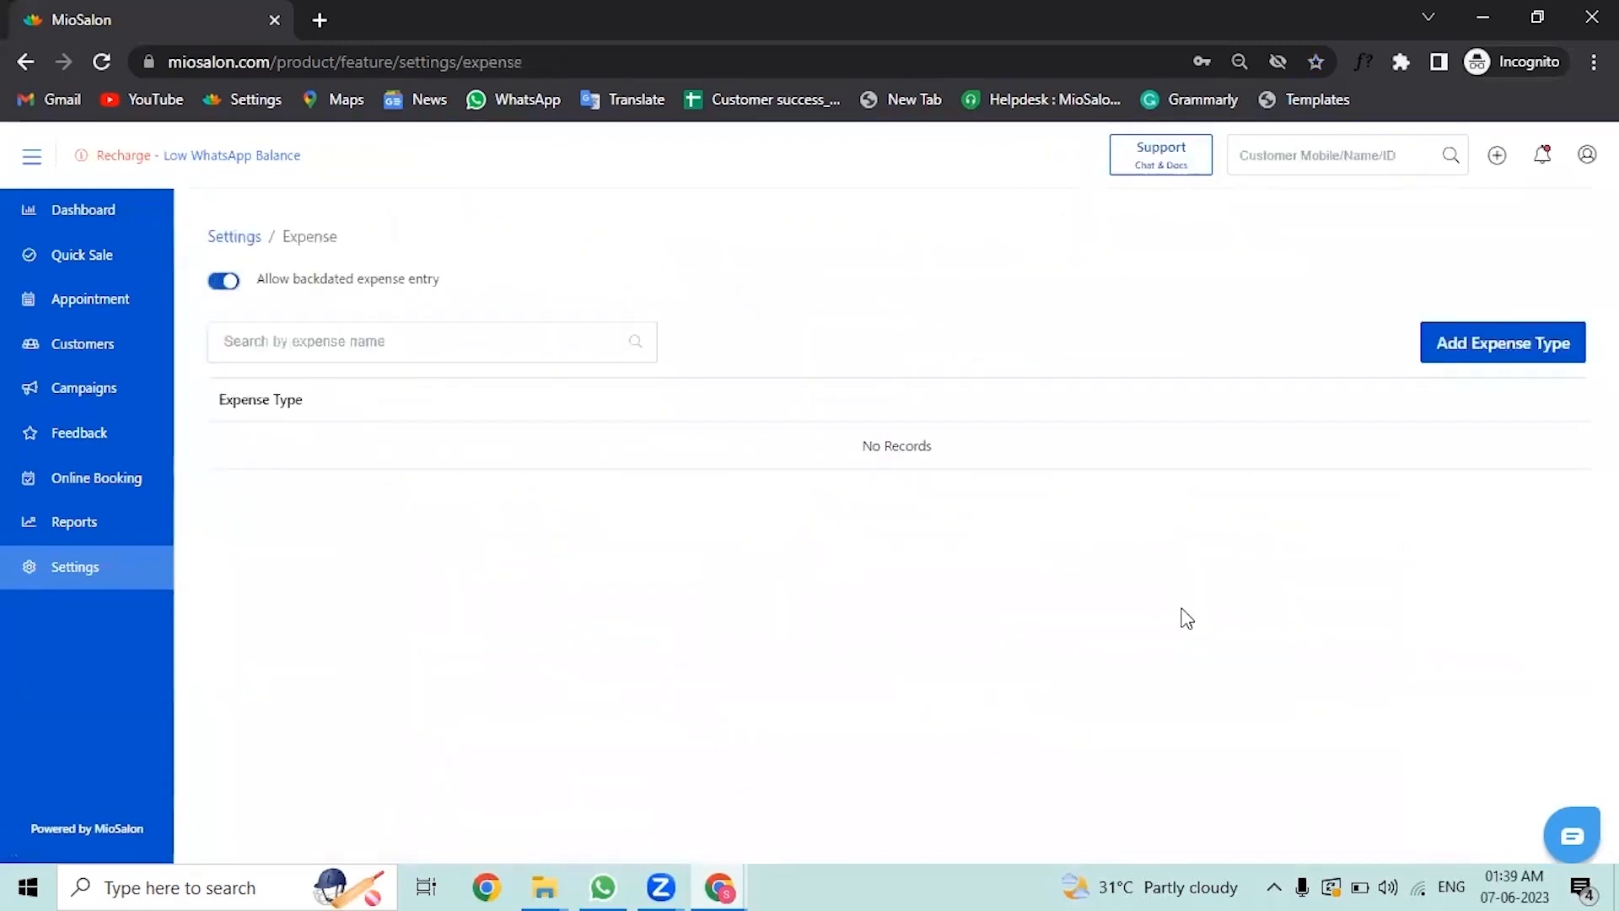
{"action": "left_click", "coordinate": [1445, 352]}
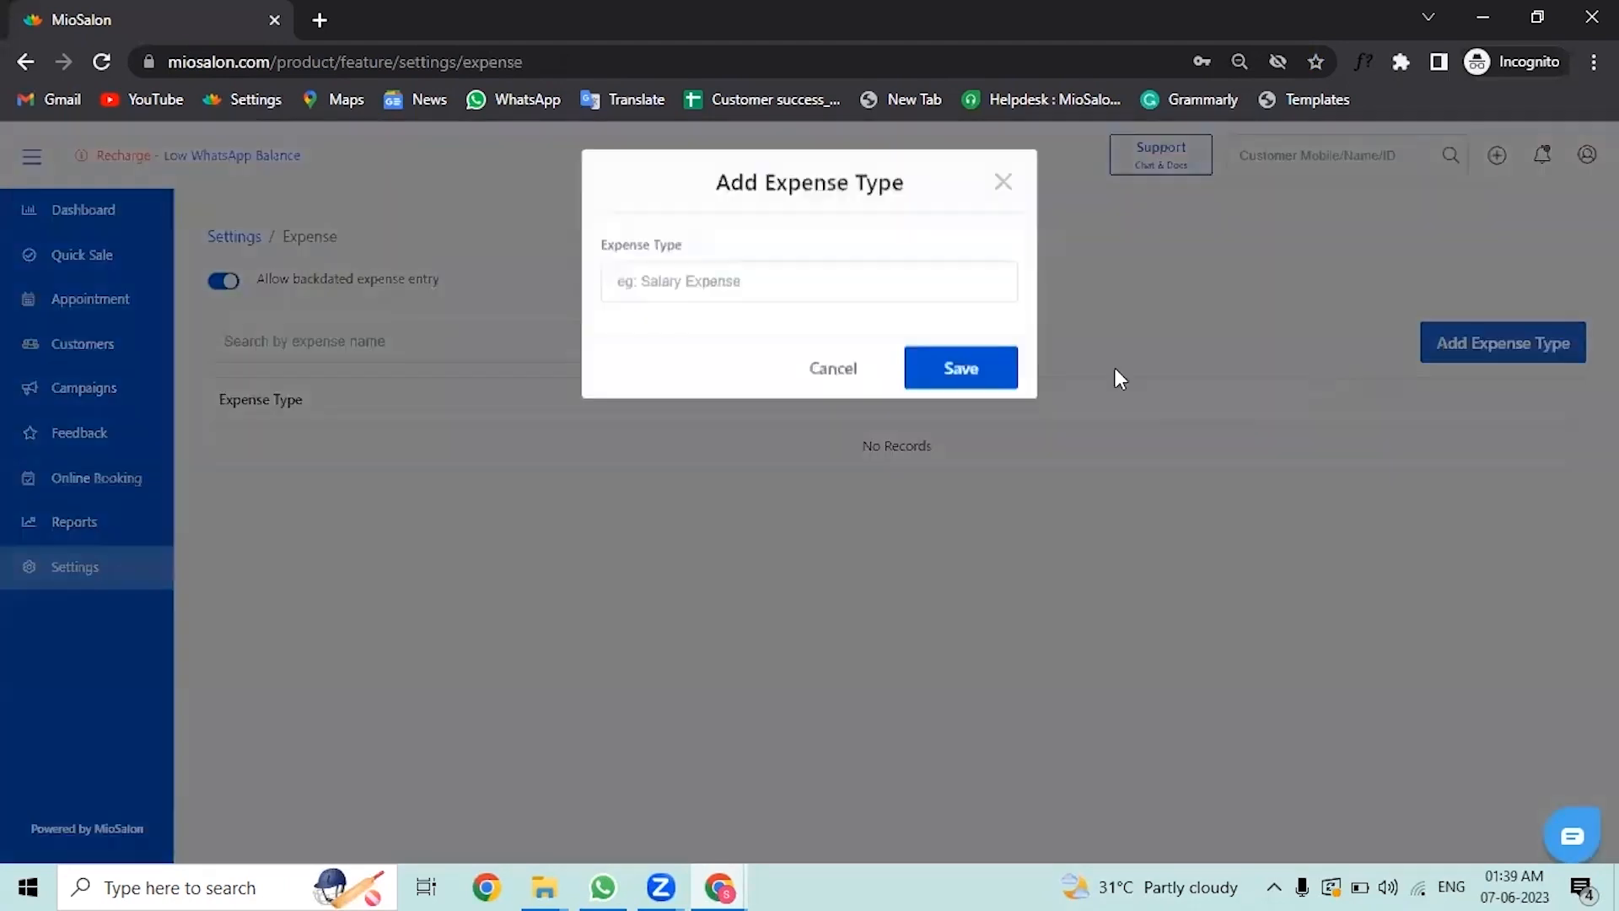
{"action": "left_click", "coordinate": [773, 293]}
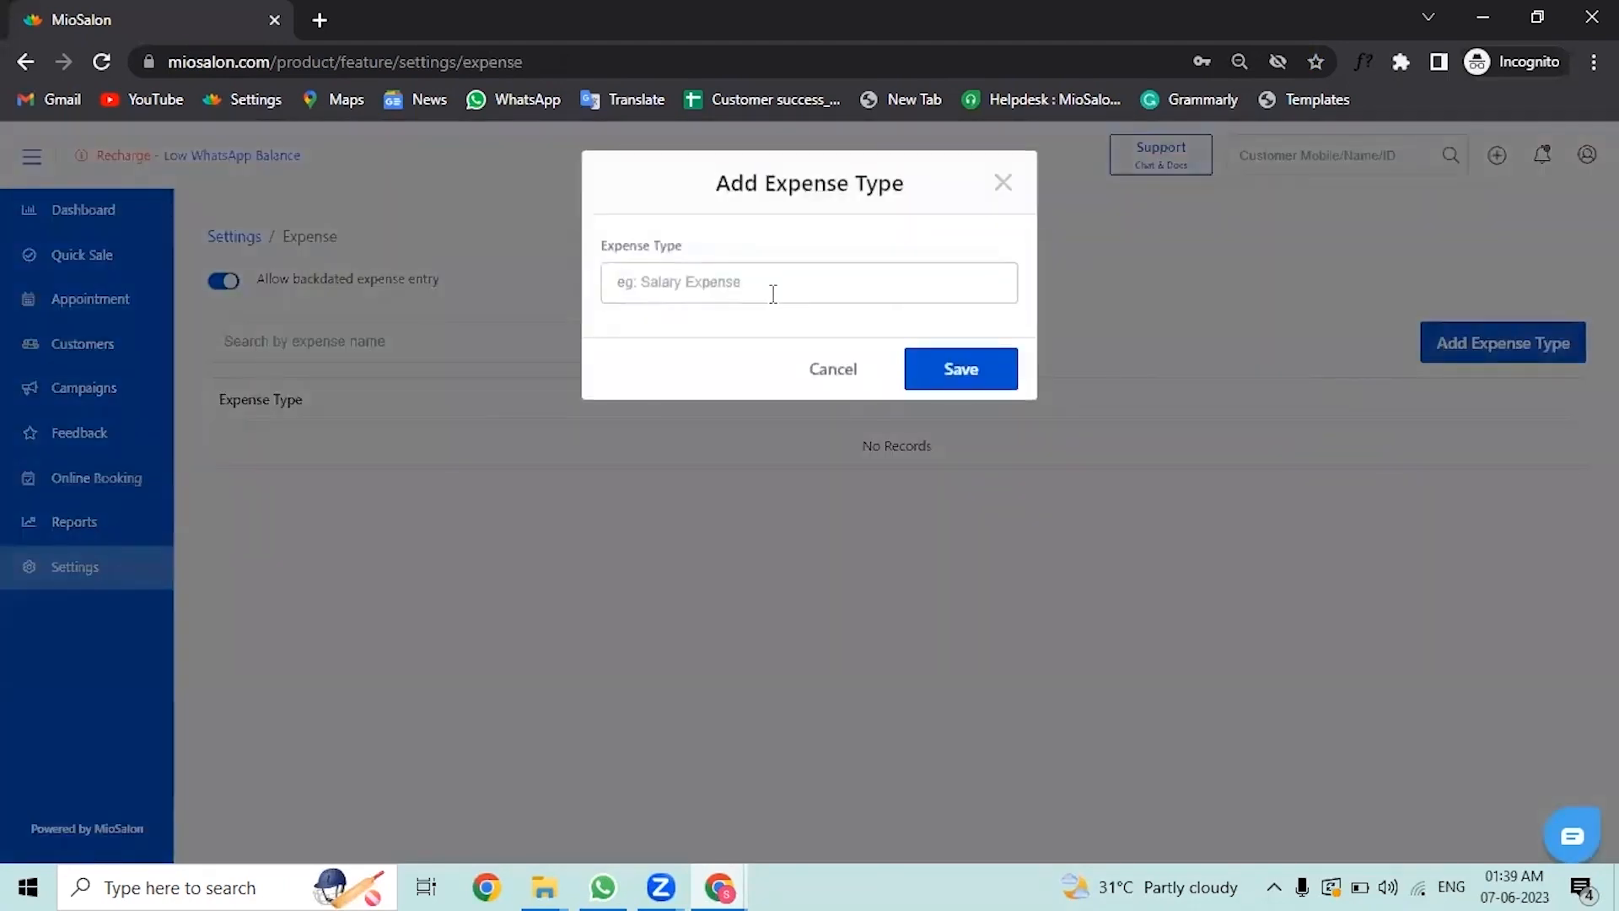
{"action": "type", "text": "Salary"}
{"action": "left_click", "coordinate": [974, 377]}
Add another expense type named Repairs
{"action": "left_click", "coordinate": [1464, 356]}
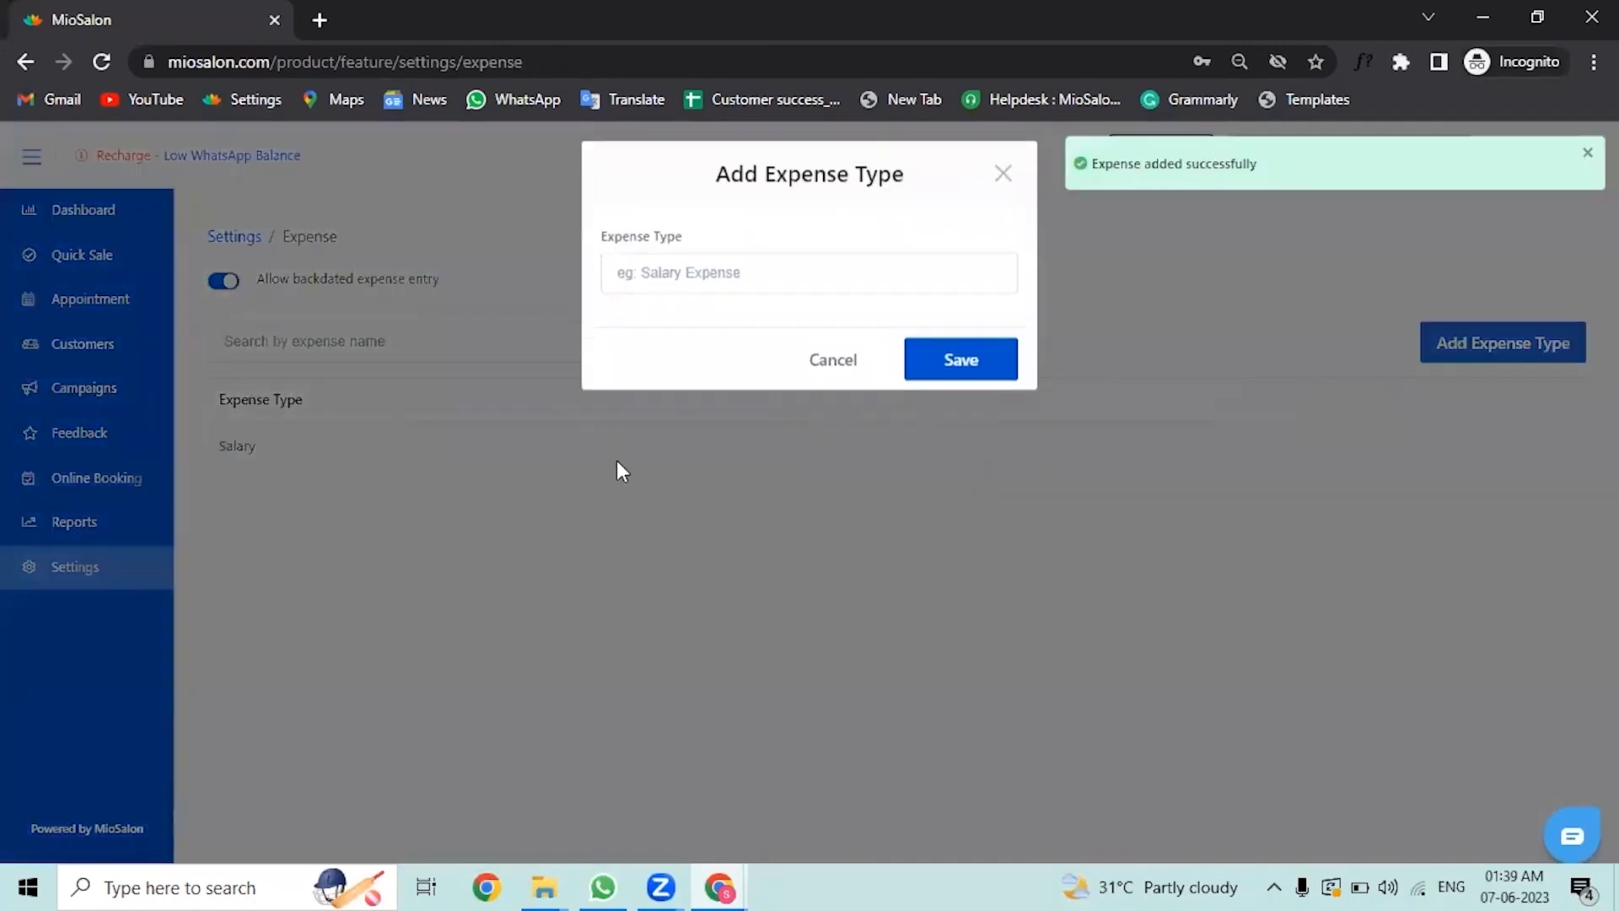
{"action": "left_click", "coordinate": [677, 281]}
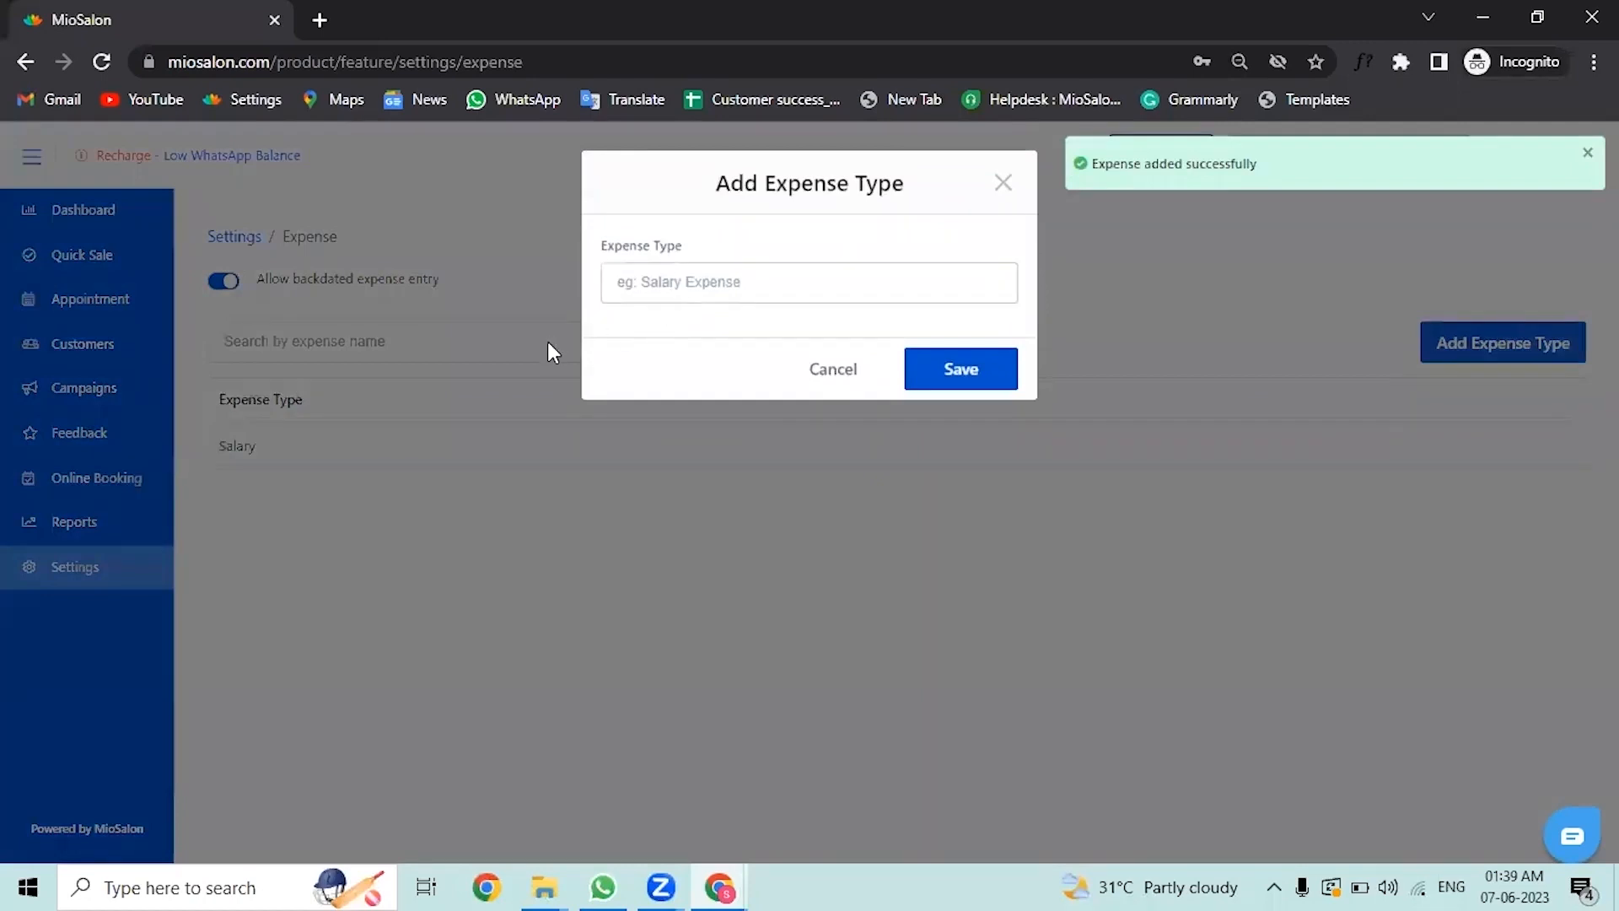
{"action": "type", "text": "Repairs"}
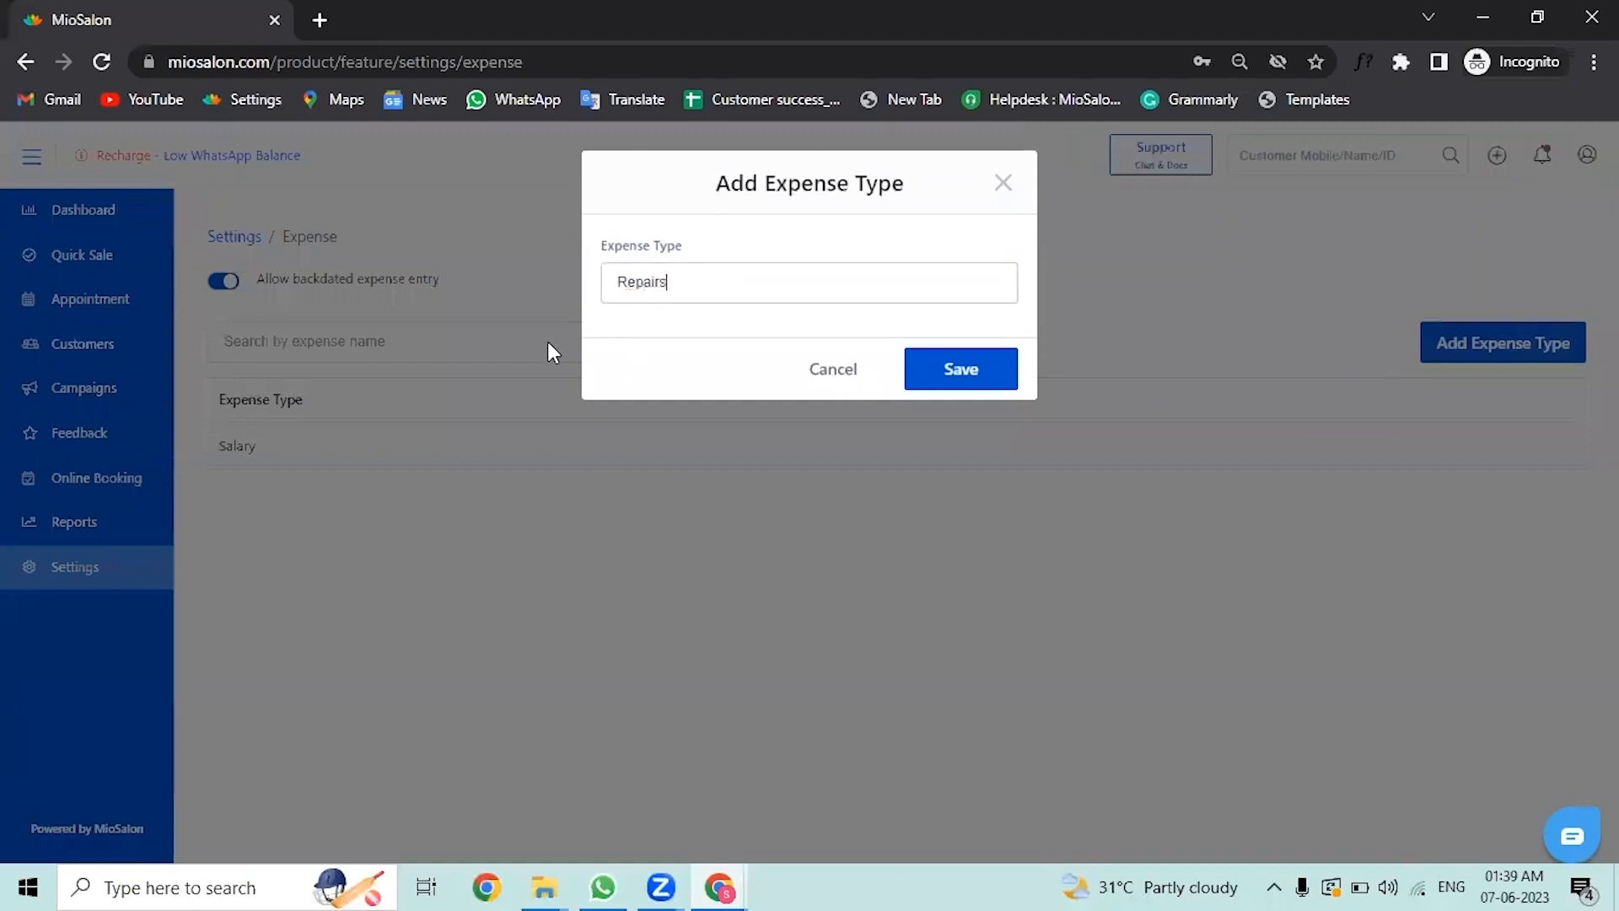
{"action": "left_click", "coordinate": [1000, 364]}
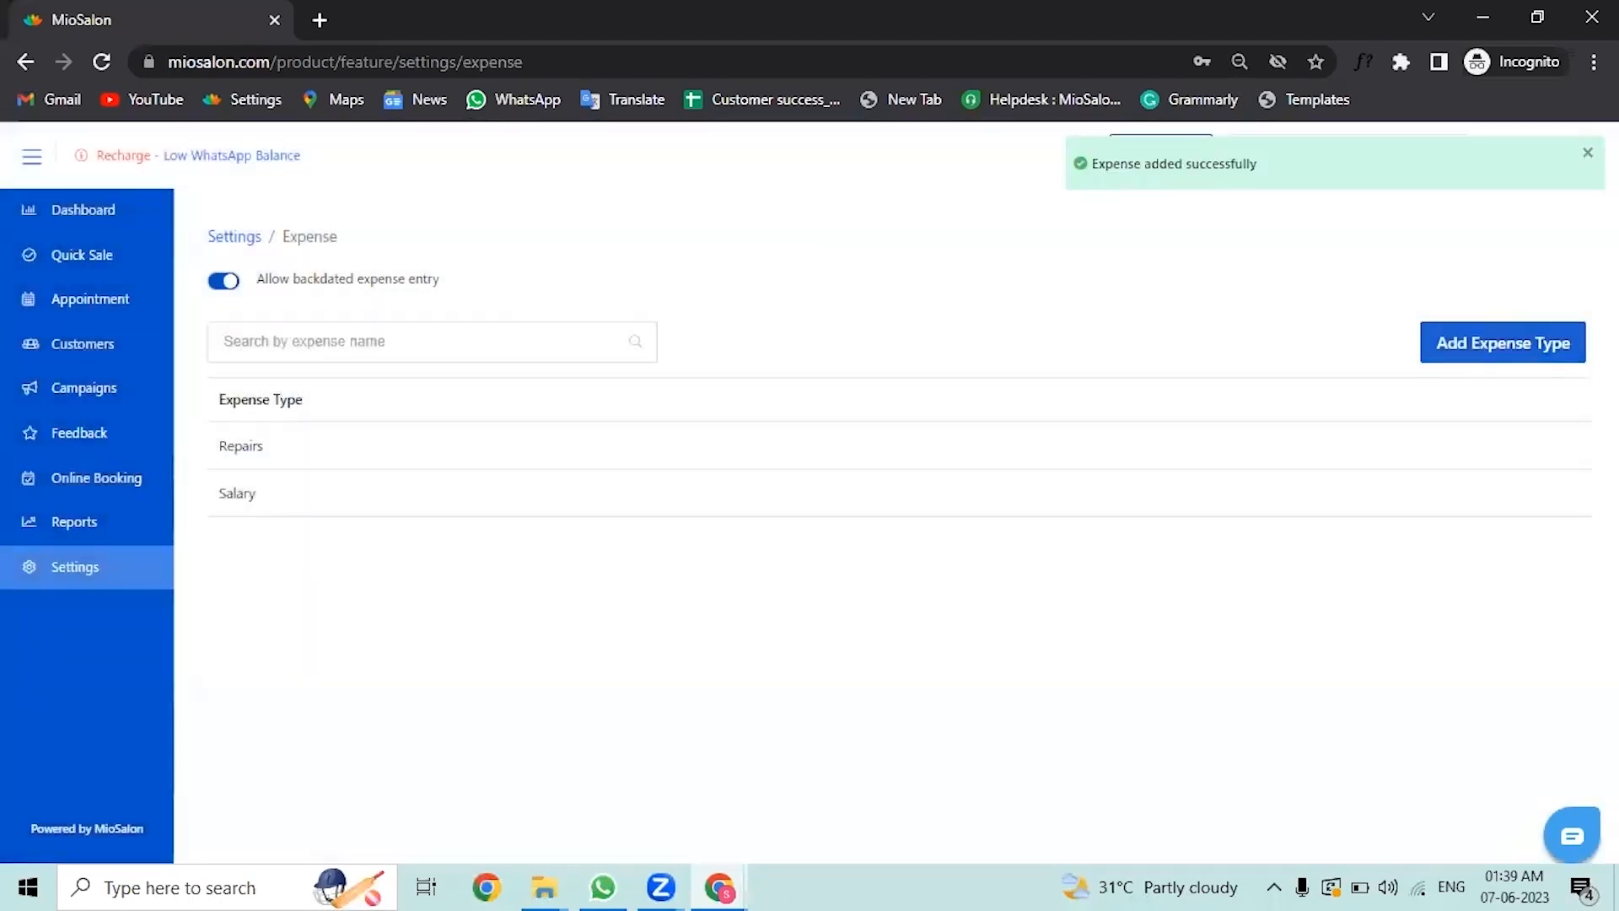
Add a third expense type named Beverages
{"action": "left_click", "coordinate": [1565, 347]}
{"action": "left_click", "coordinate": [702, 281]}
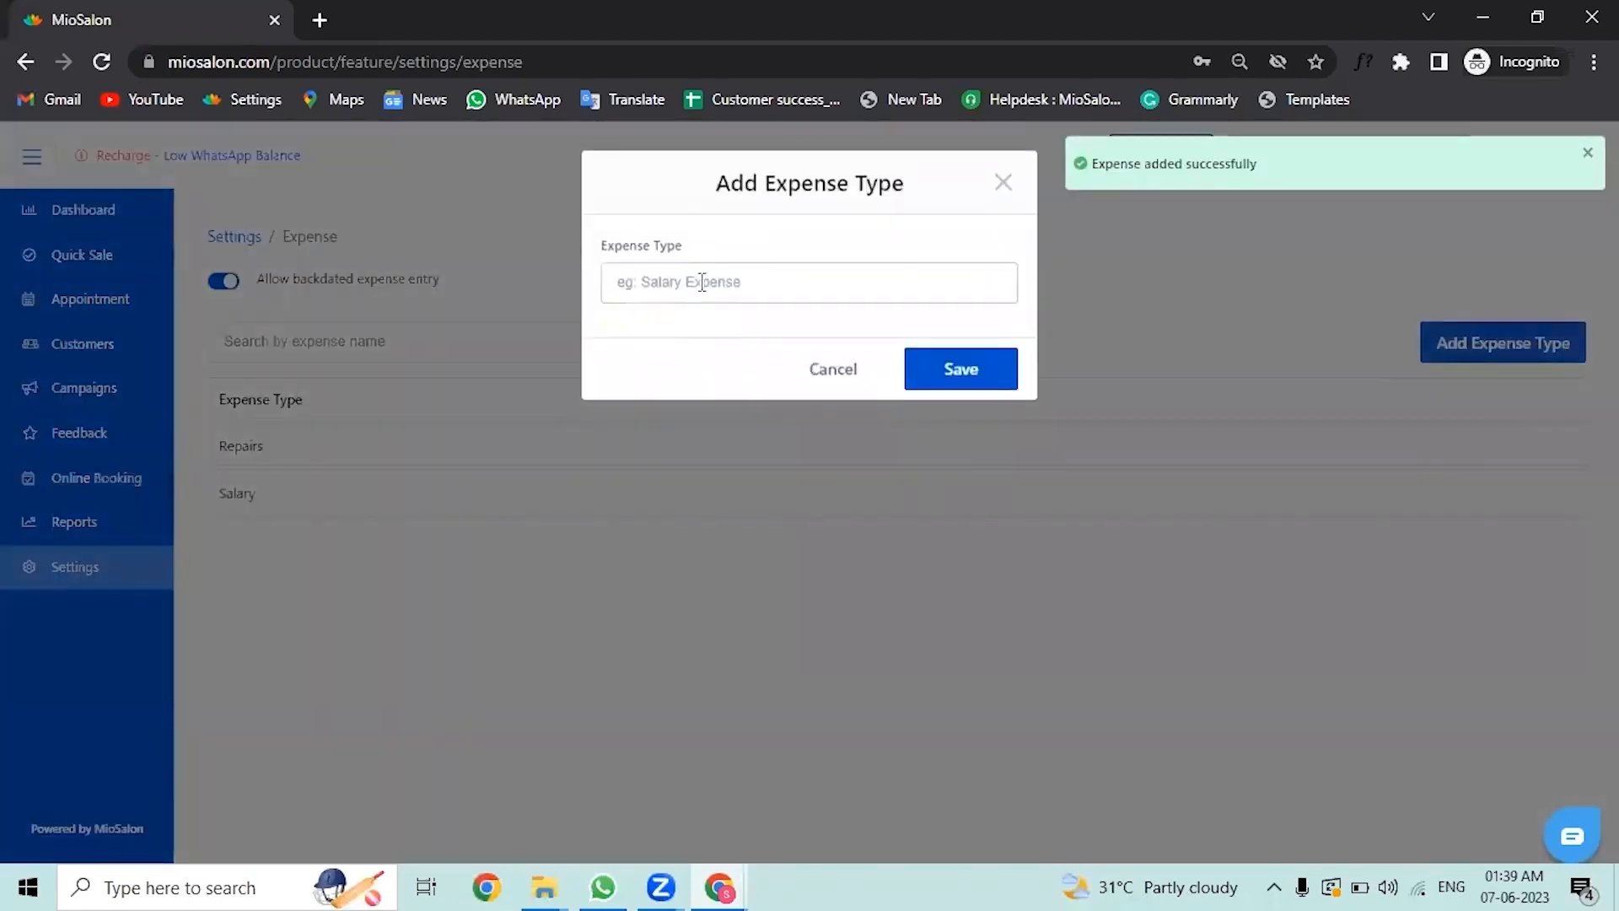
{"action": "type", "text": "Beverages"}
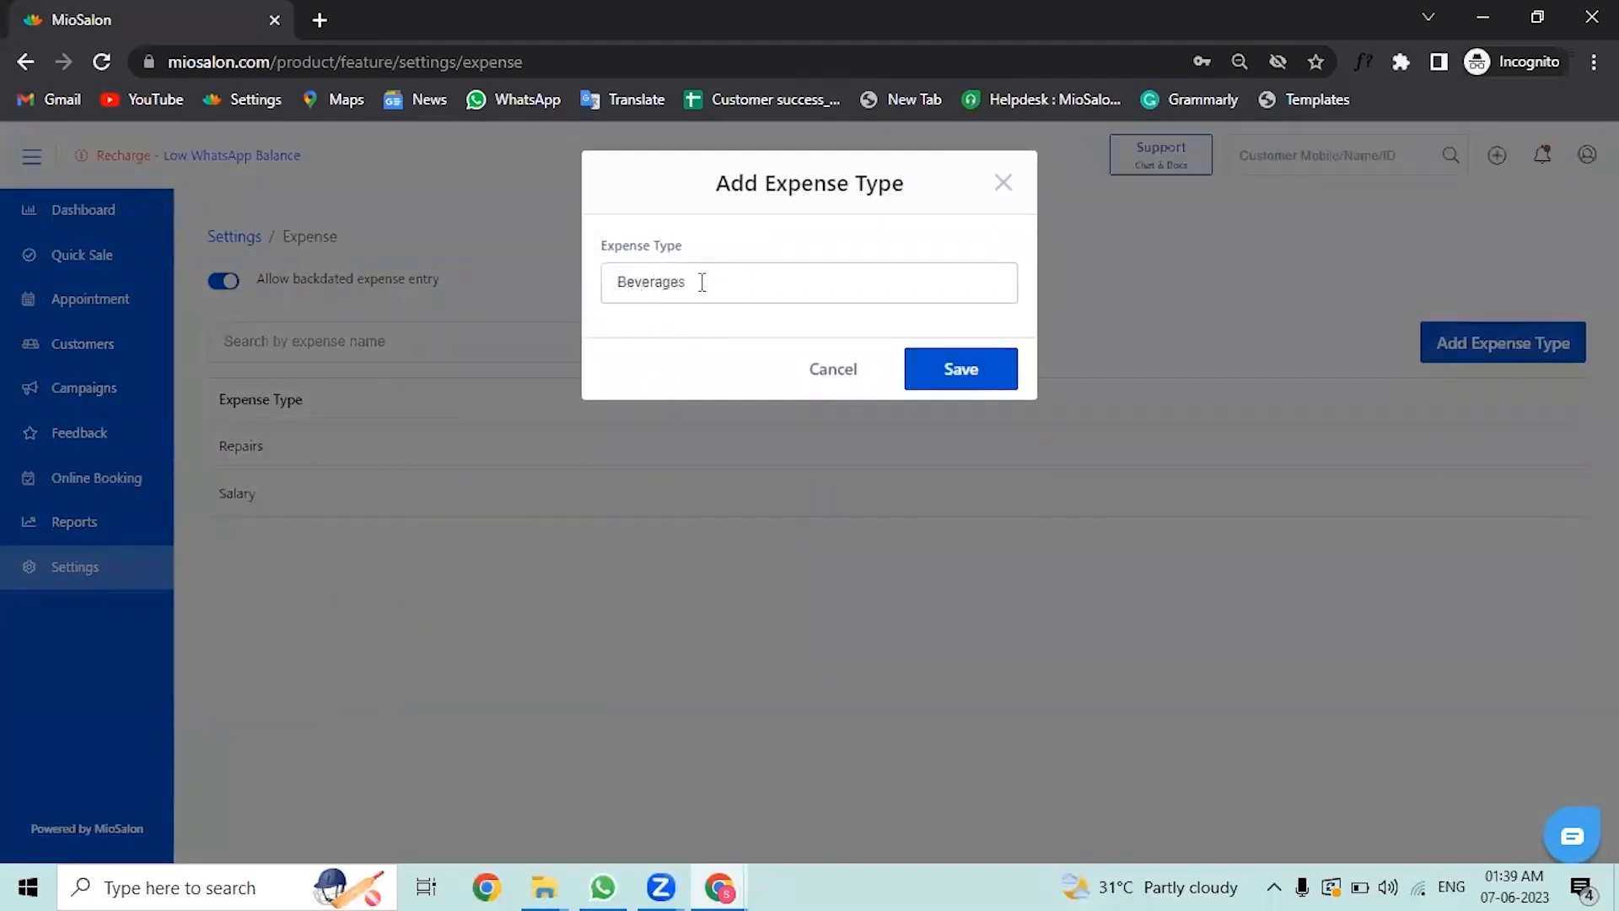
{"action": "left_click", "coordinate": [985, 370]}
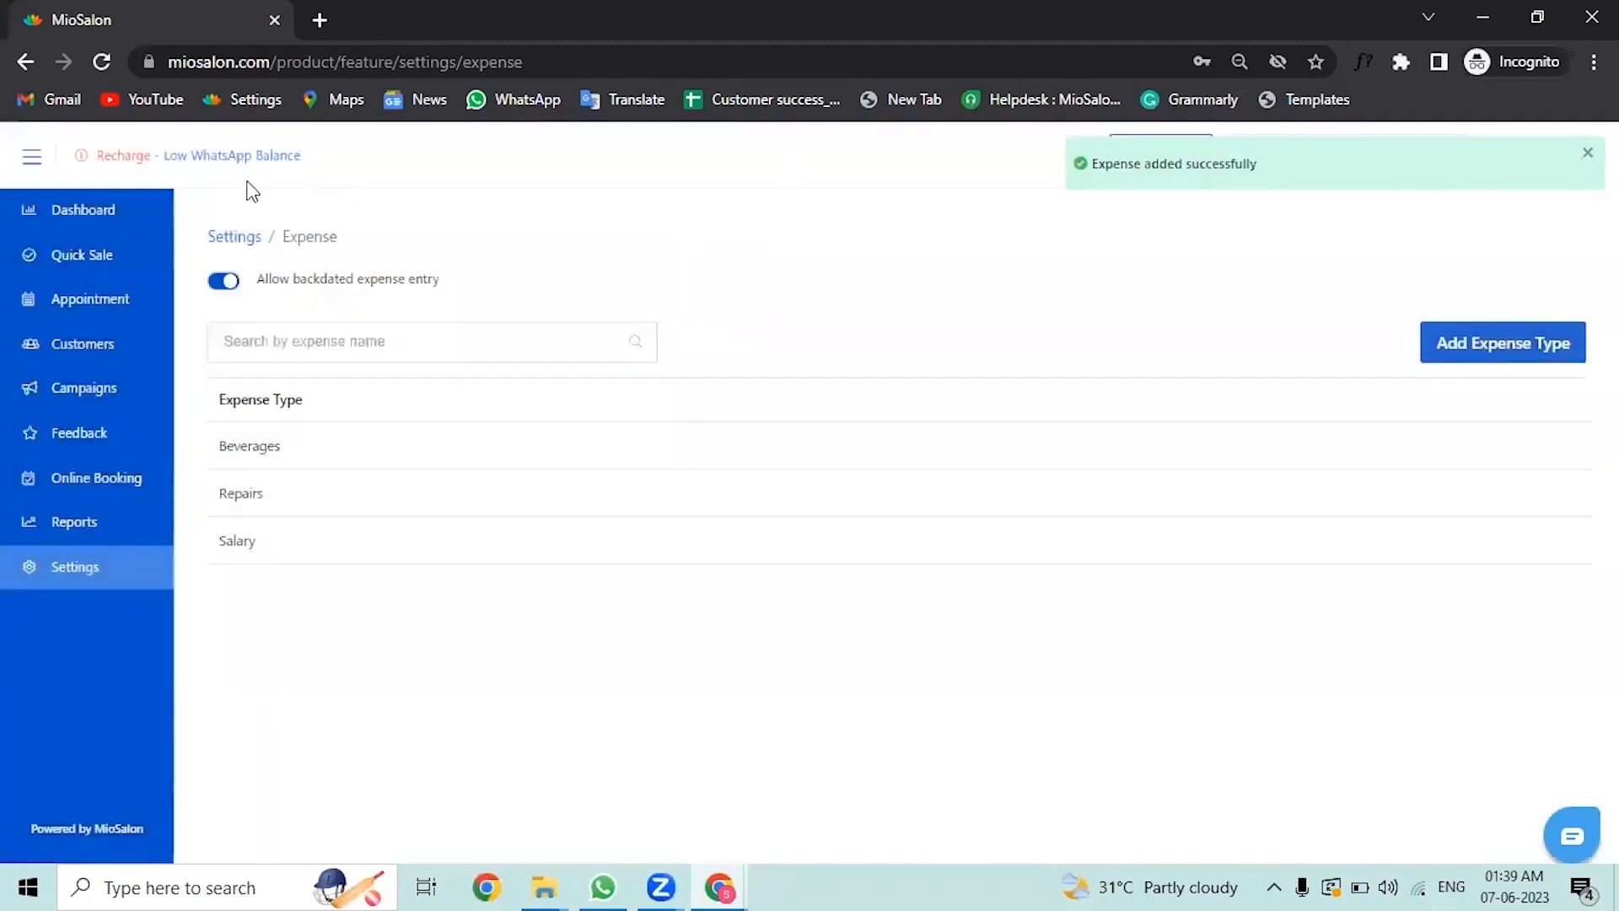
From the Quick Sale page, start a new expense with the Beverages category and Cash as payment mode
{"action": "left_click", "coordinate": [108, 255]}
{"action": "left_click", "coordinate": [119, 308]}
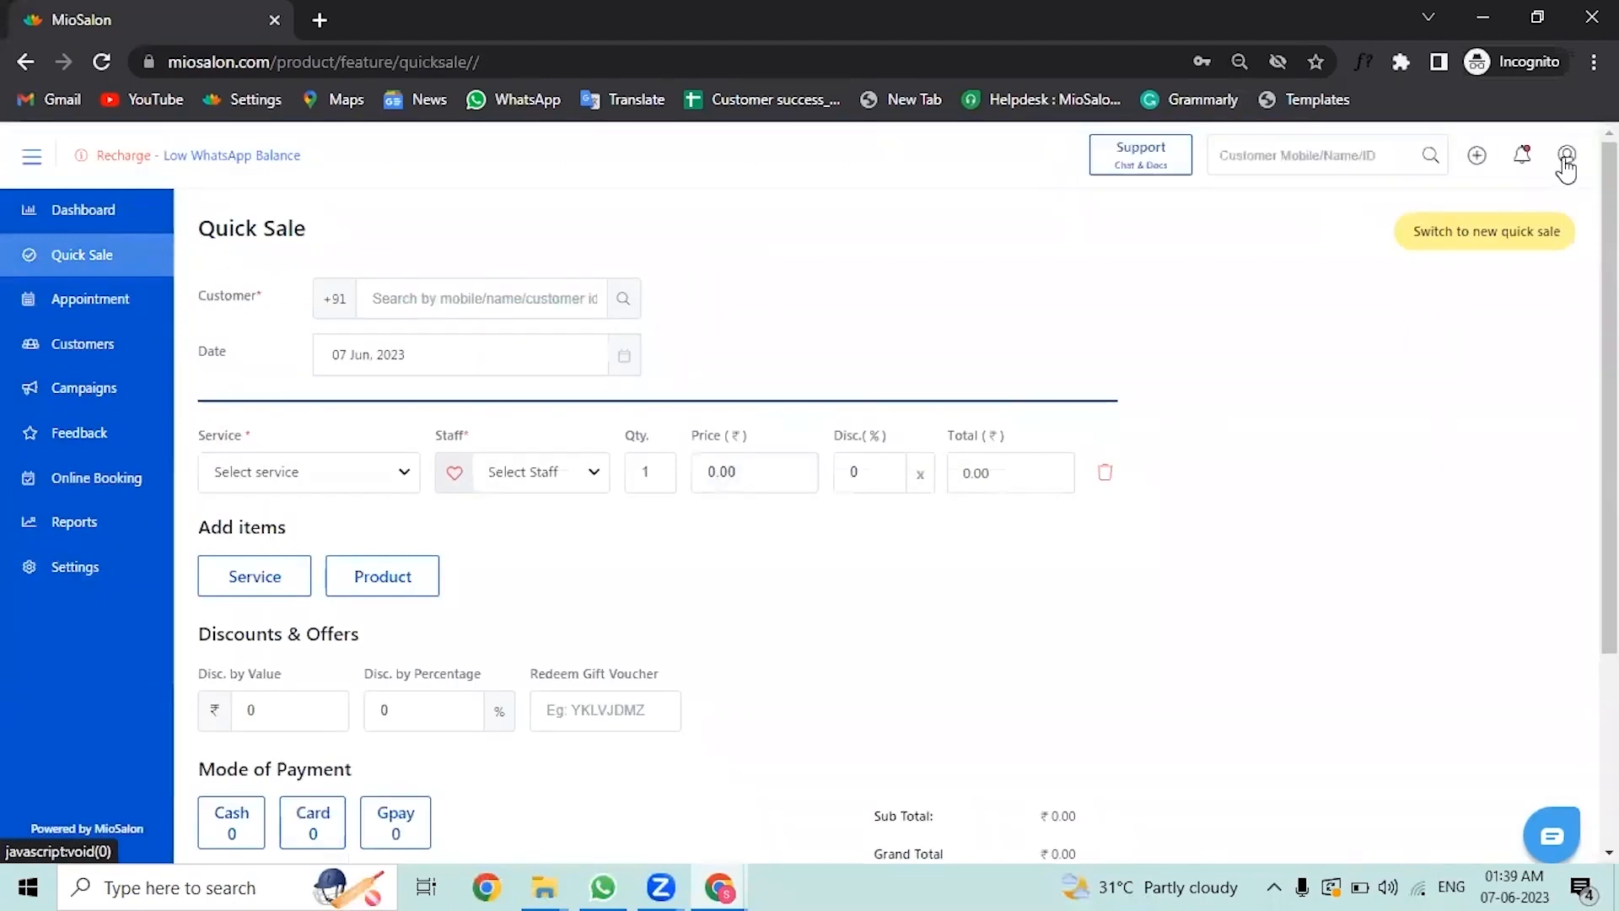
{"action": "left_click", "coordinate": [1477, 160]}
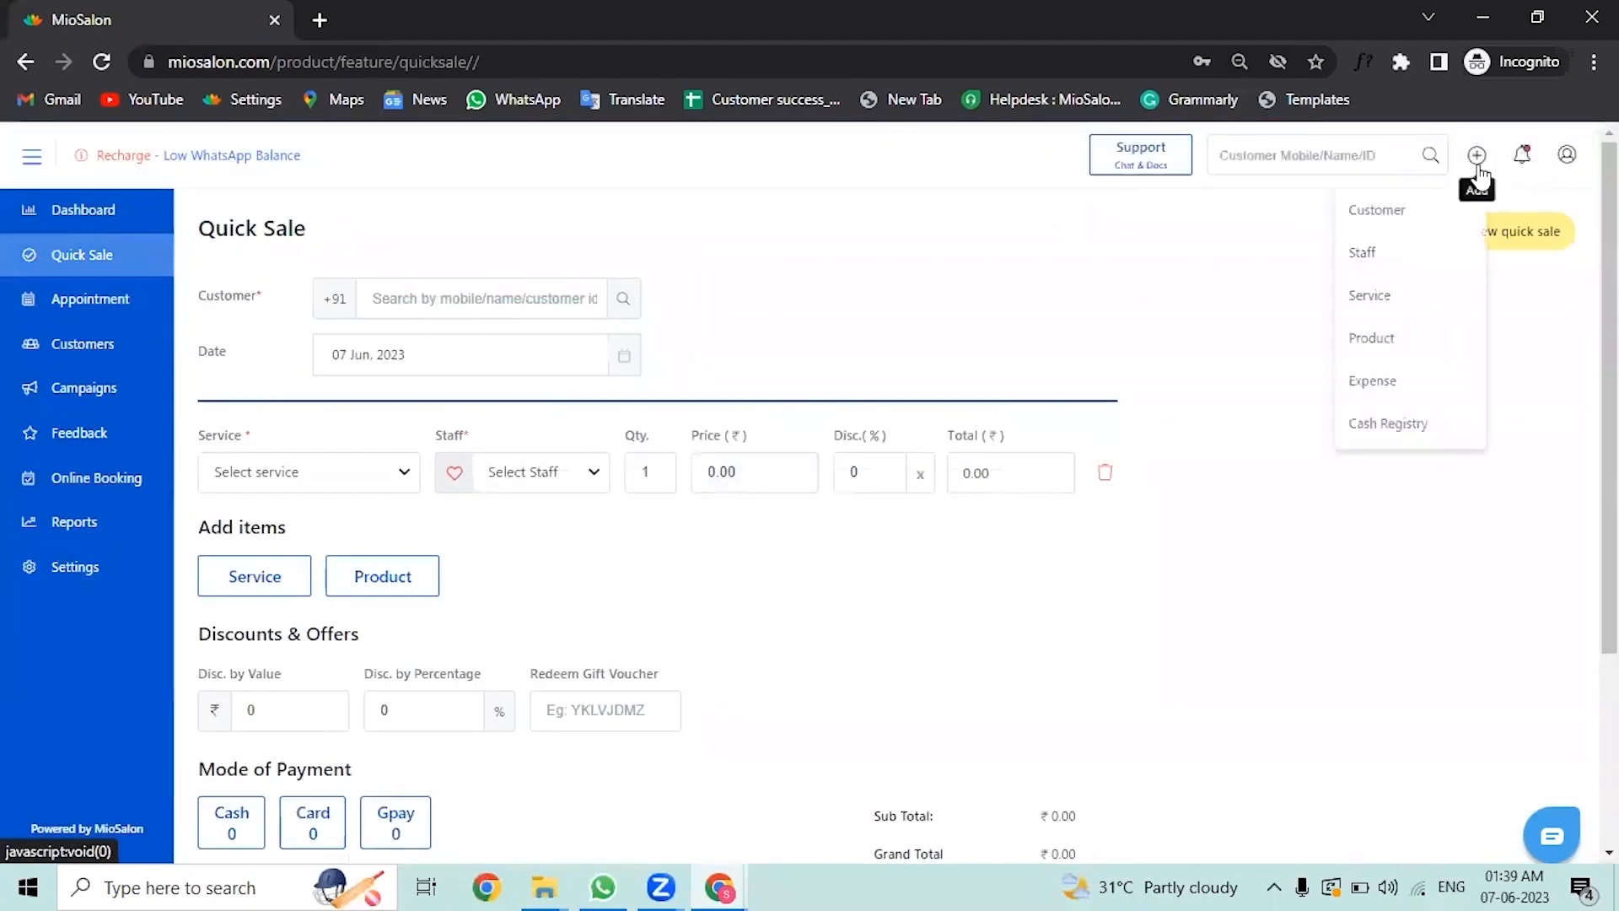
{"action": "left_click", "coordinate": [1410, 384]}
{"action": "left_click", "coordinate": [580, 289]}
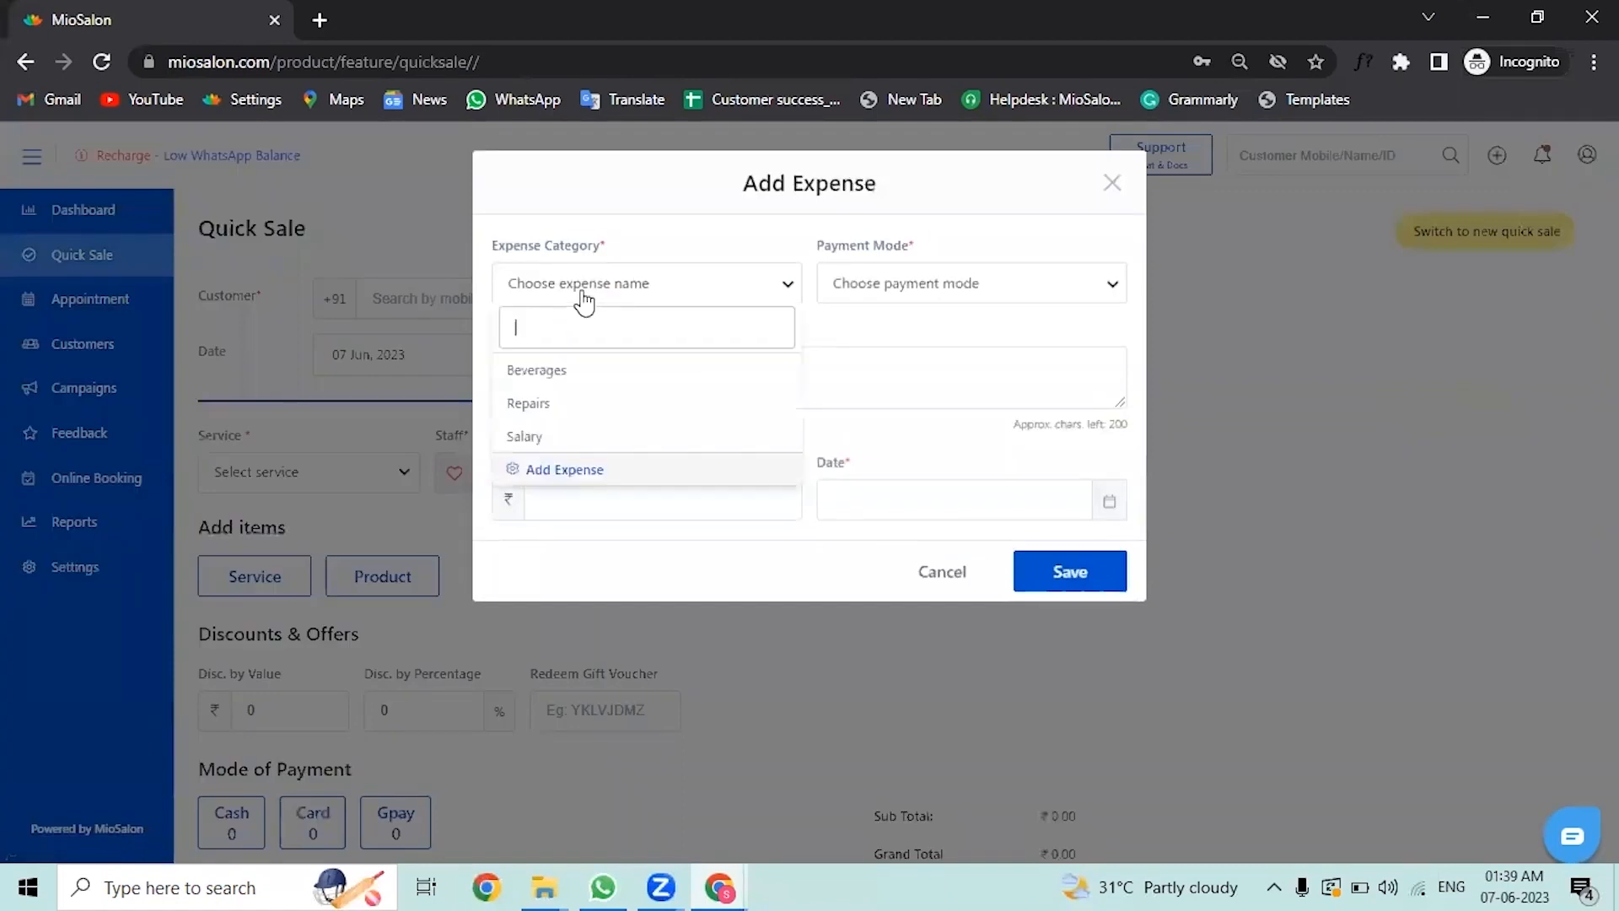
{"action": "left_click", "coordinate": [562, 381]}
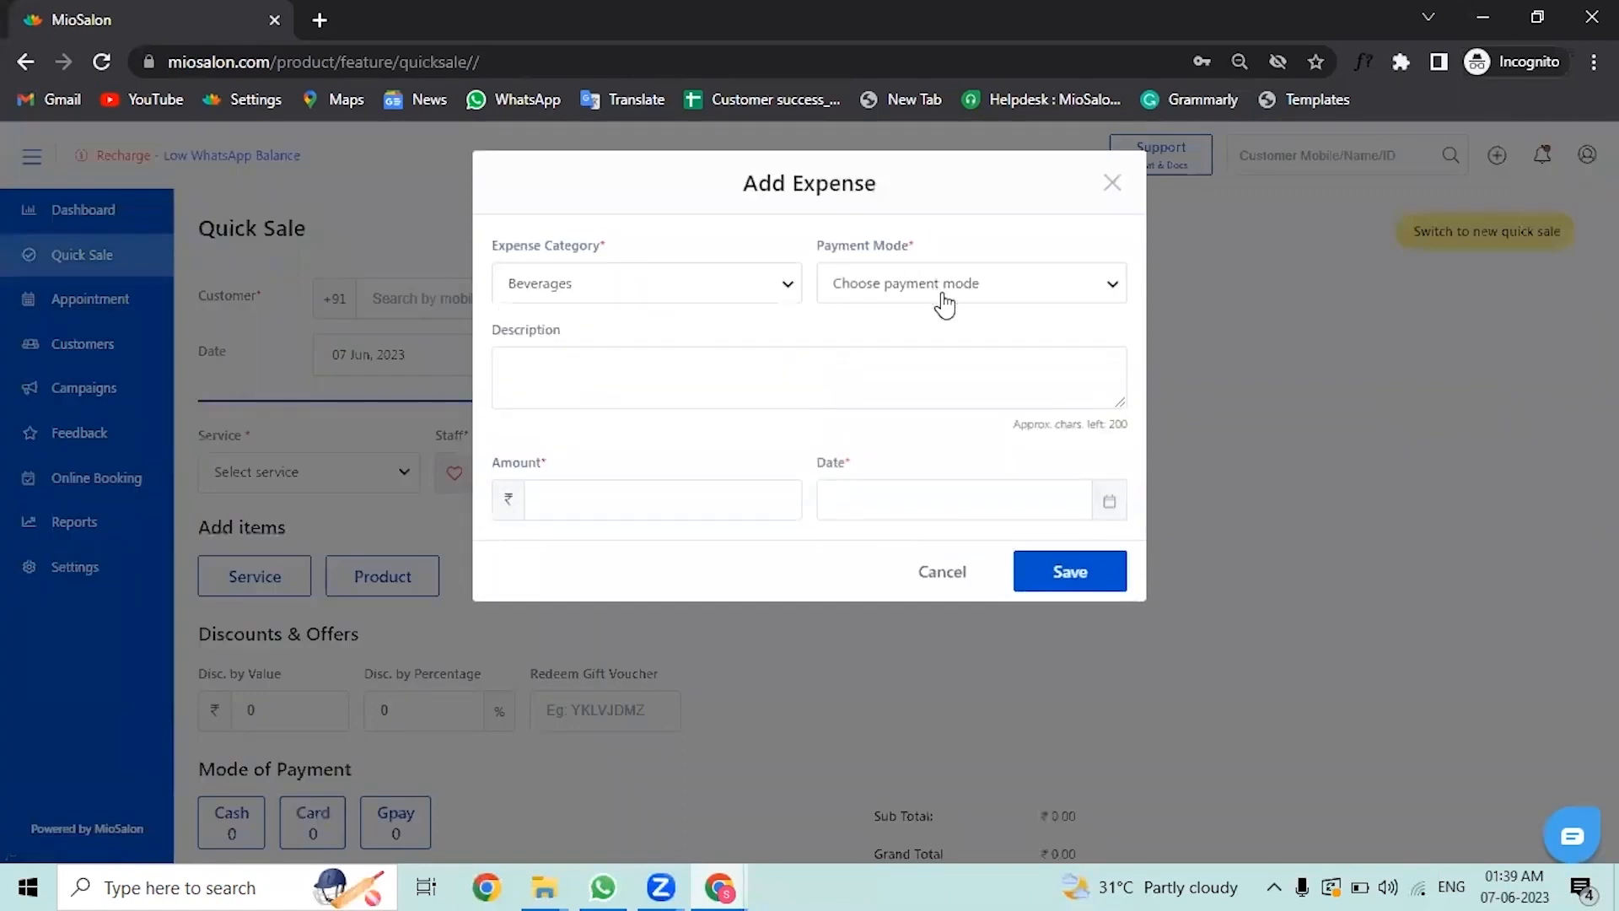
{"action": "left_click", "coordinate": [941, 295]}
{"action": "left_click", "coordinate": [922, 371]}
Describe the expense as "Tea time for staffs", set the amount to ₹50 and the date to 07 Jun, 2023, and save it
{"action": "left_click", "coordinate": [770, 371]}
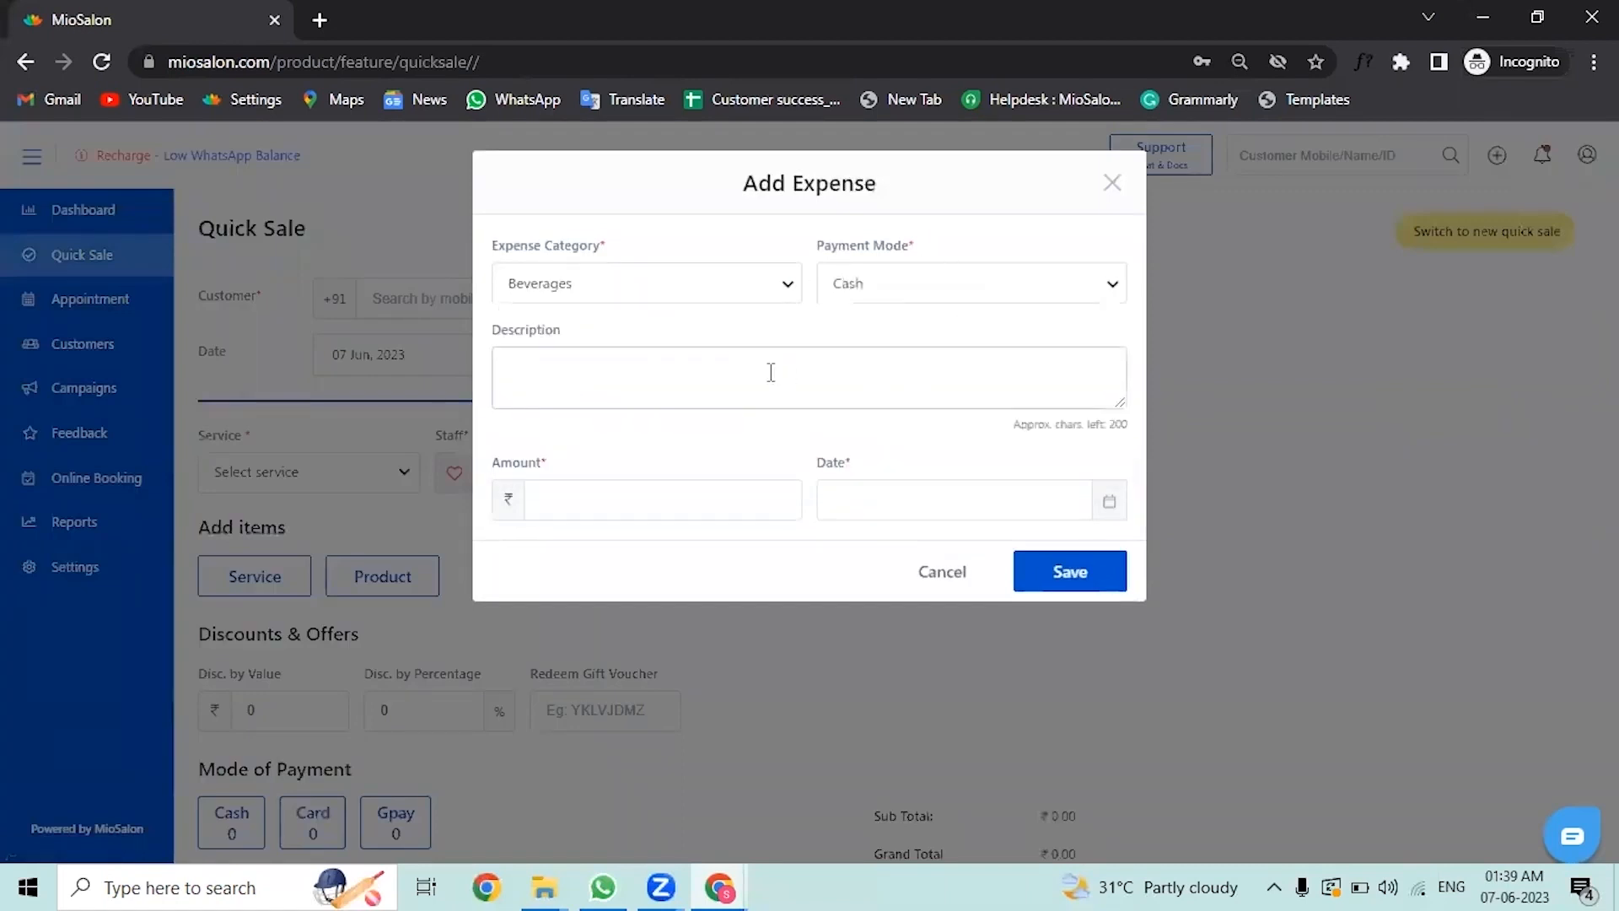
{"action": "type", "text": "tea"}
{"action": "key", "text": "BackSpace"}
{"action": "type", "text": "Tea time for staffs"}
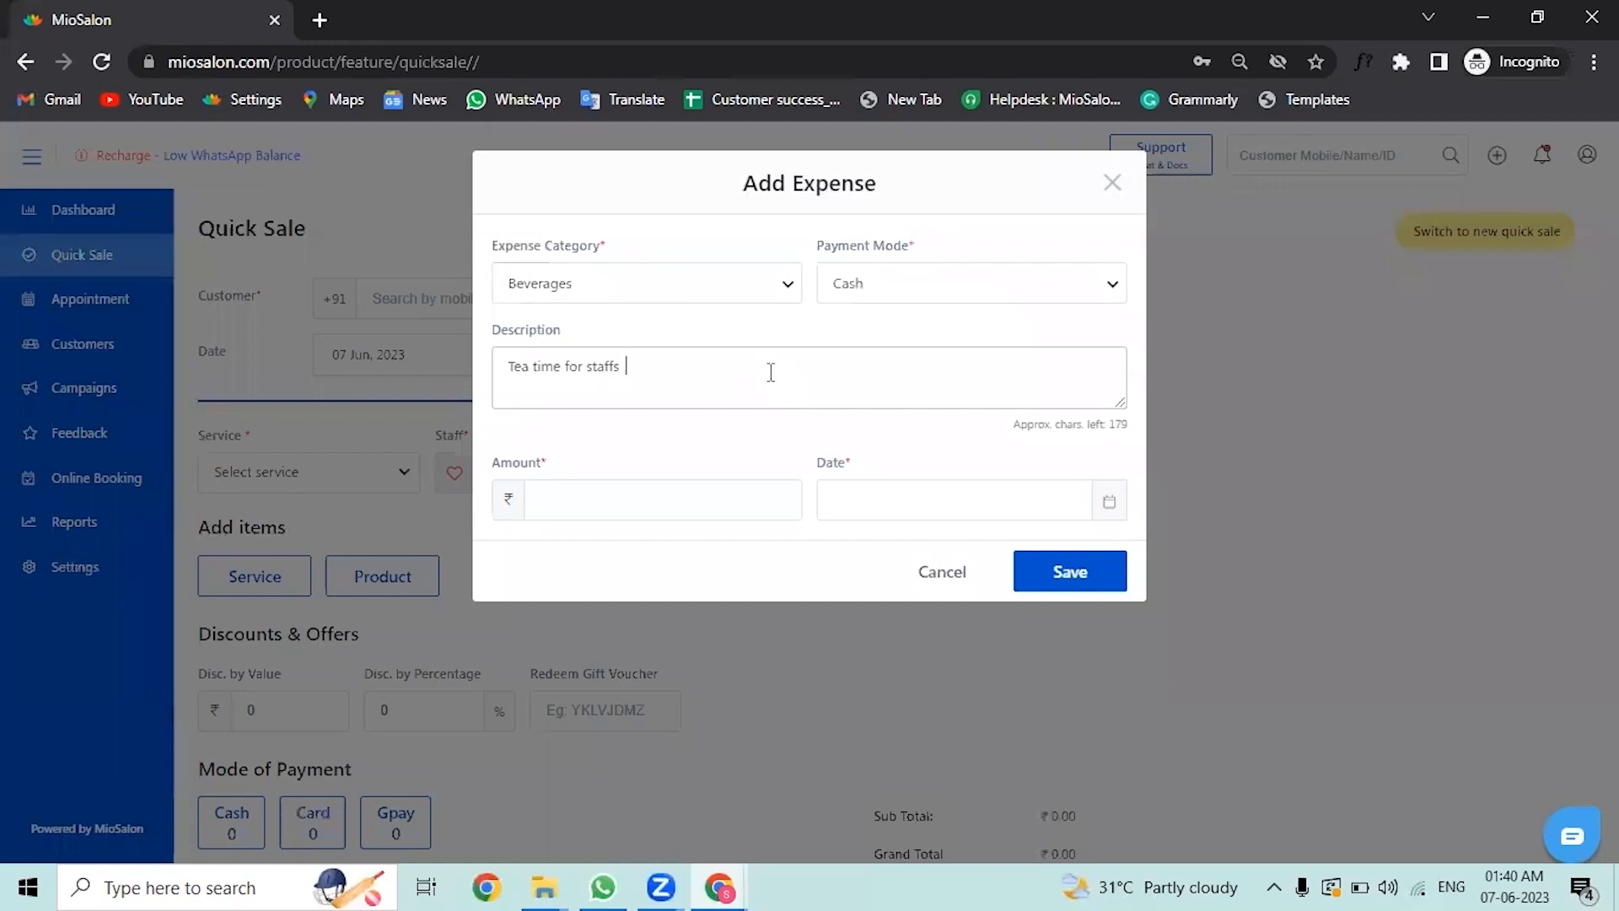
{"action": "left_click", "coordinate": [634, 512]}
{"action": "type", "text": "50"}
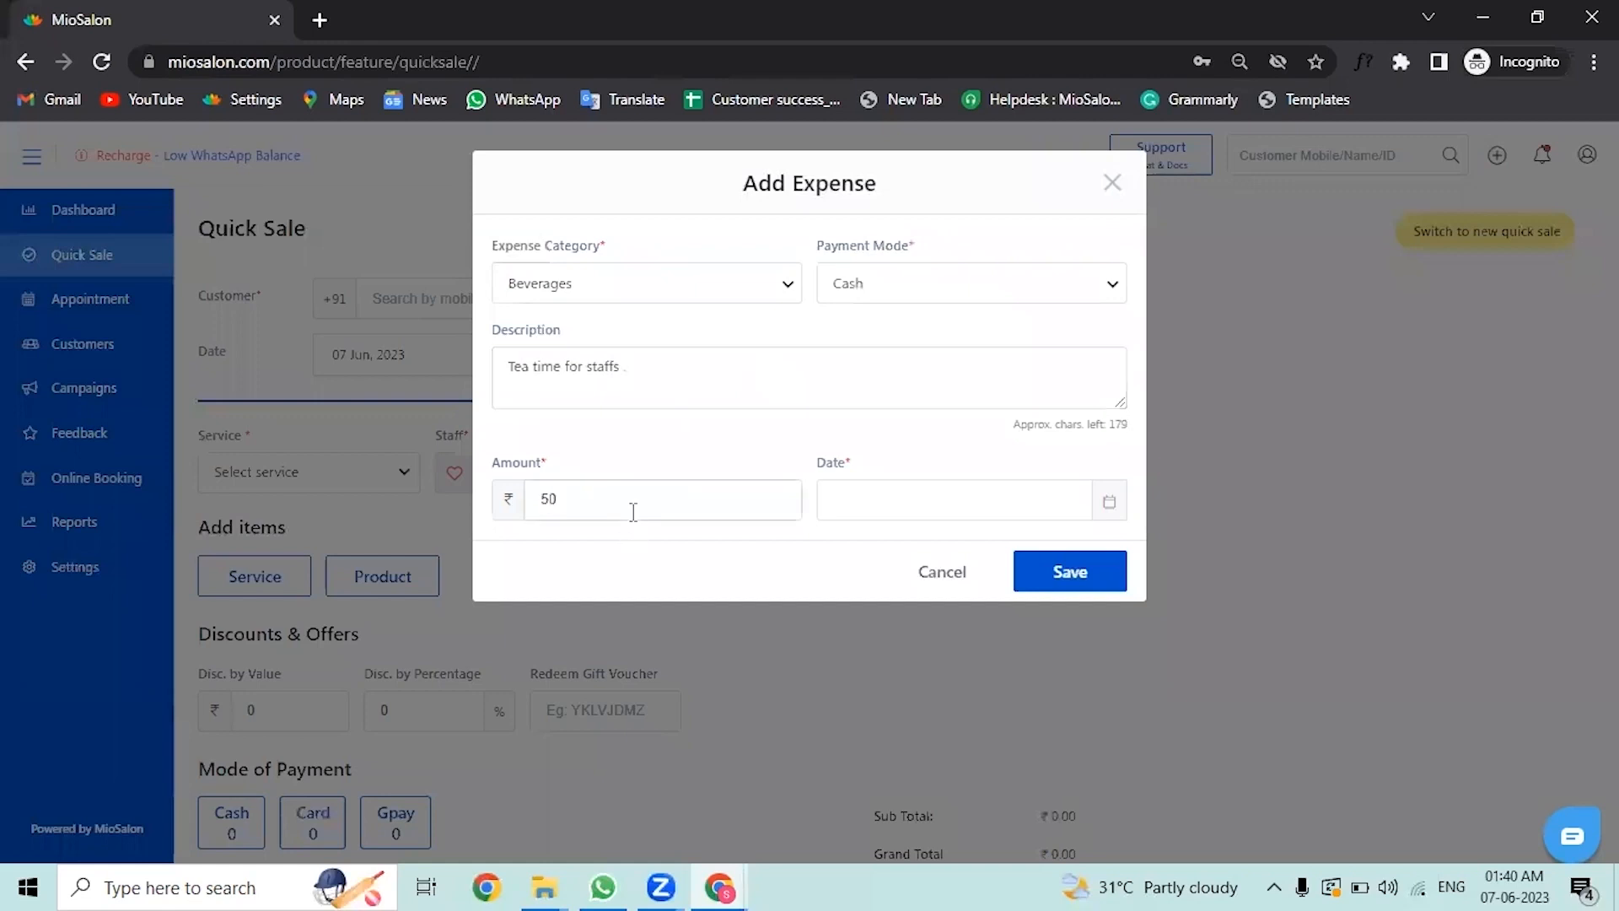
{"action": "left_click", "coordinate": [944, 516]}
{"action": "left_click", "coordinate": [928, 646]}
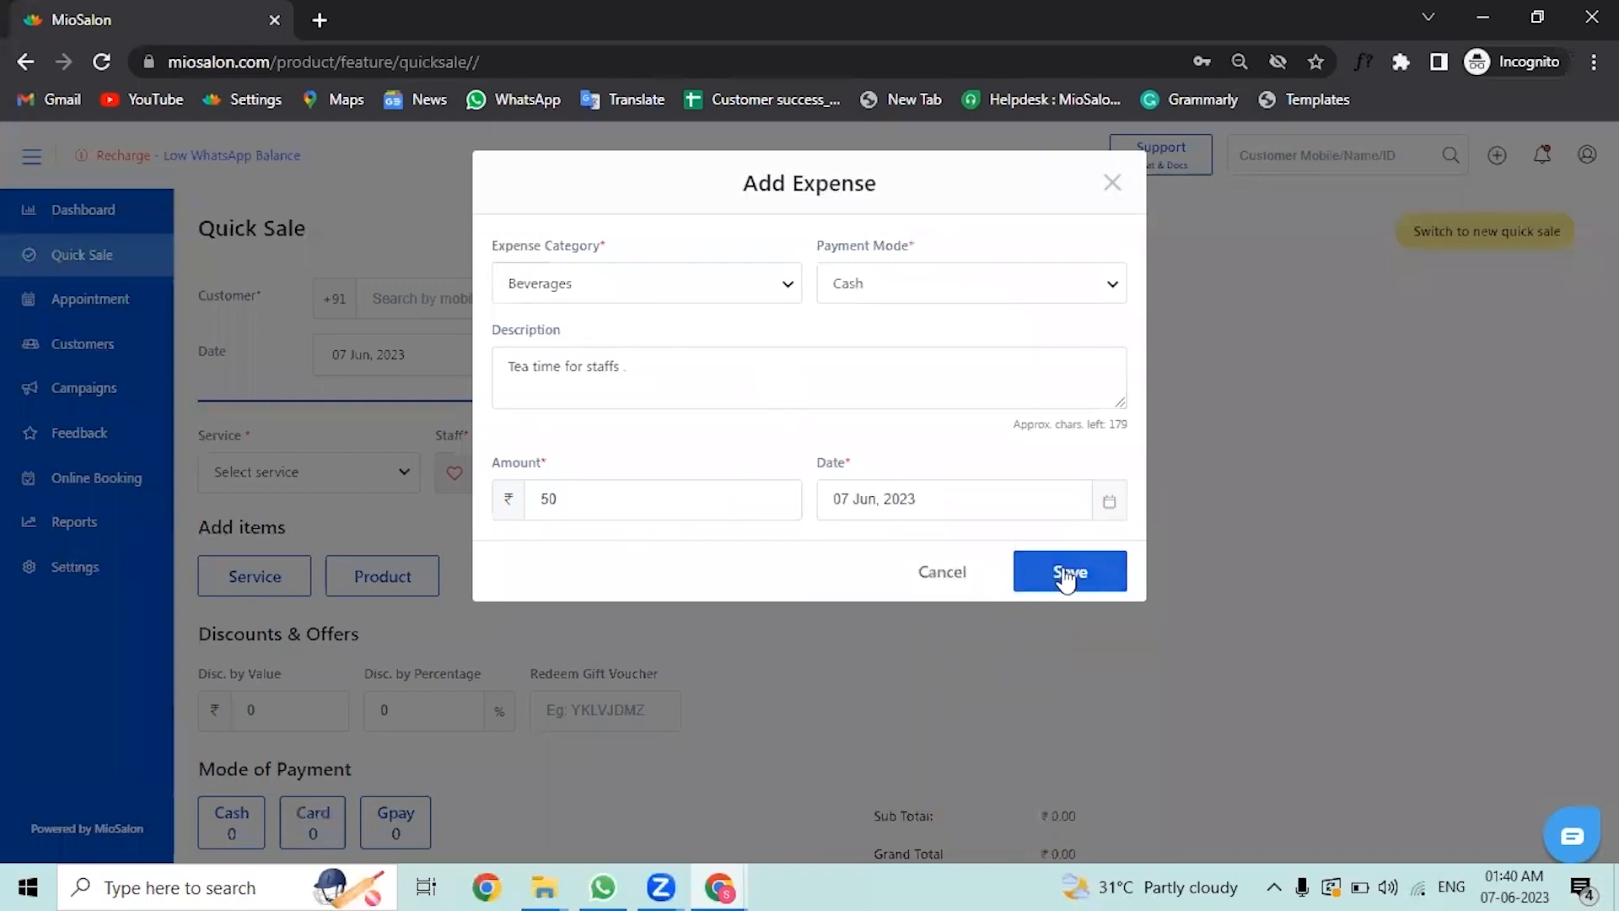
{"action": "left_click", "coordinate": [1067, 575]}
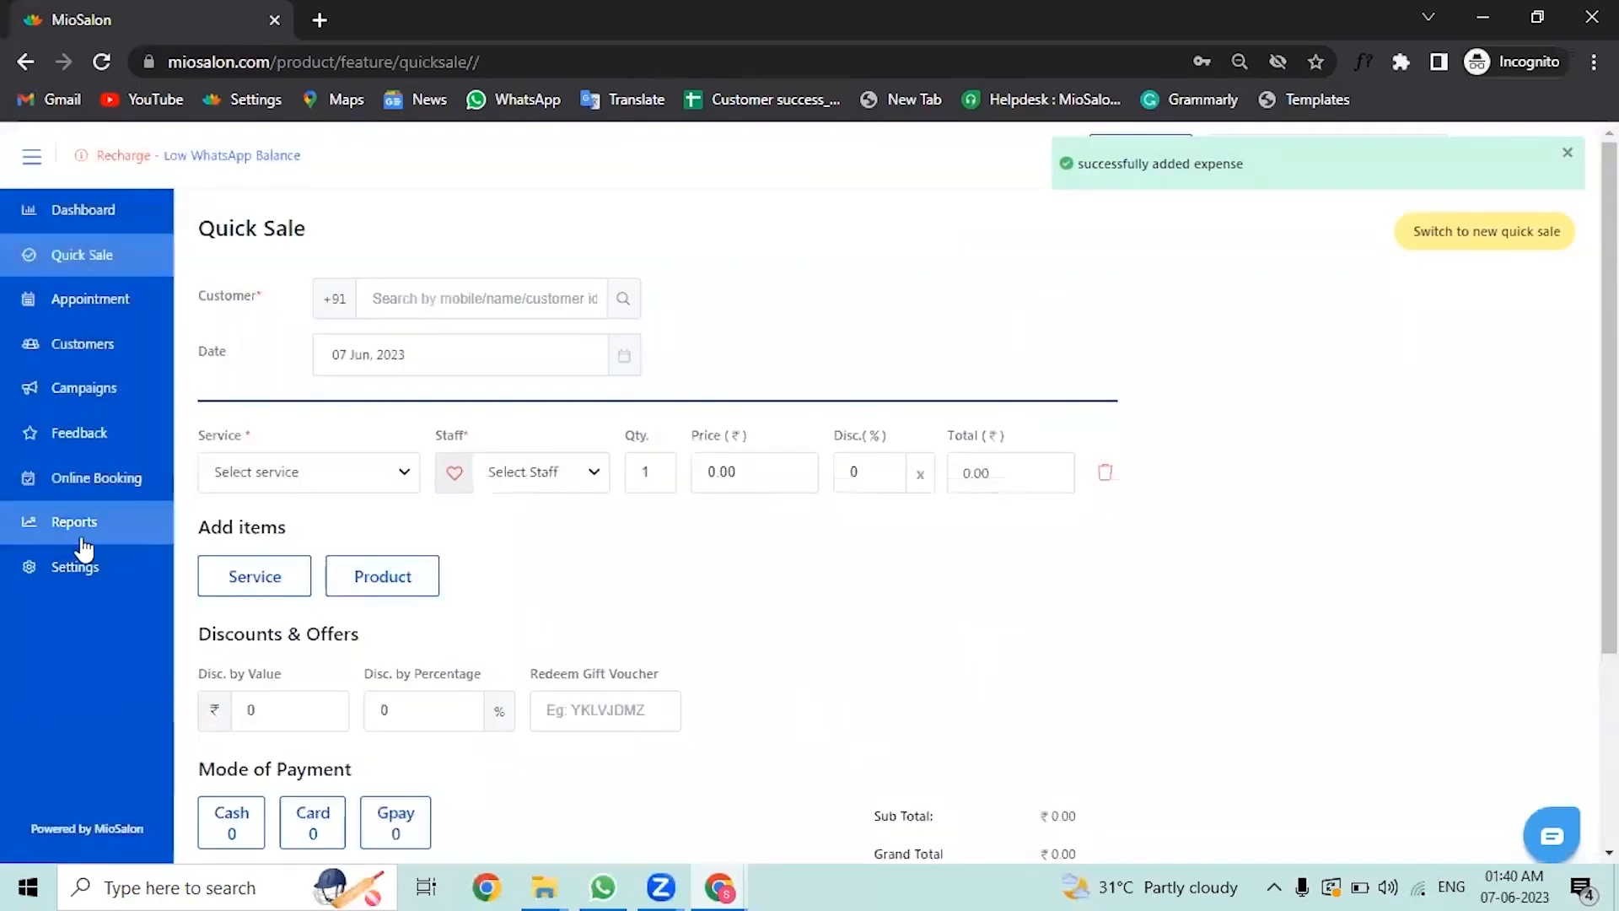
Save a closing-shift cash registry entry with a count of 4 for the ₹2000 denomination
{"action": "left_click", "coordinate": [1565, 156]}
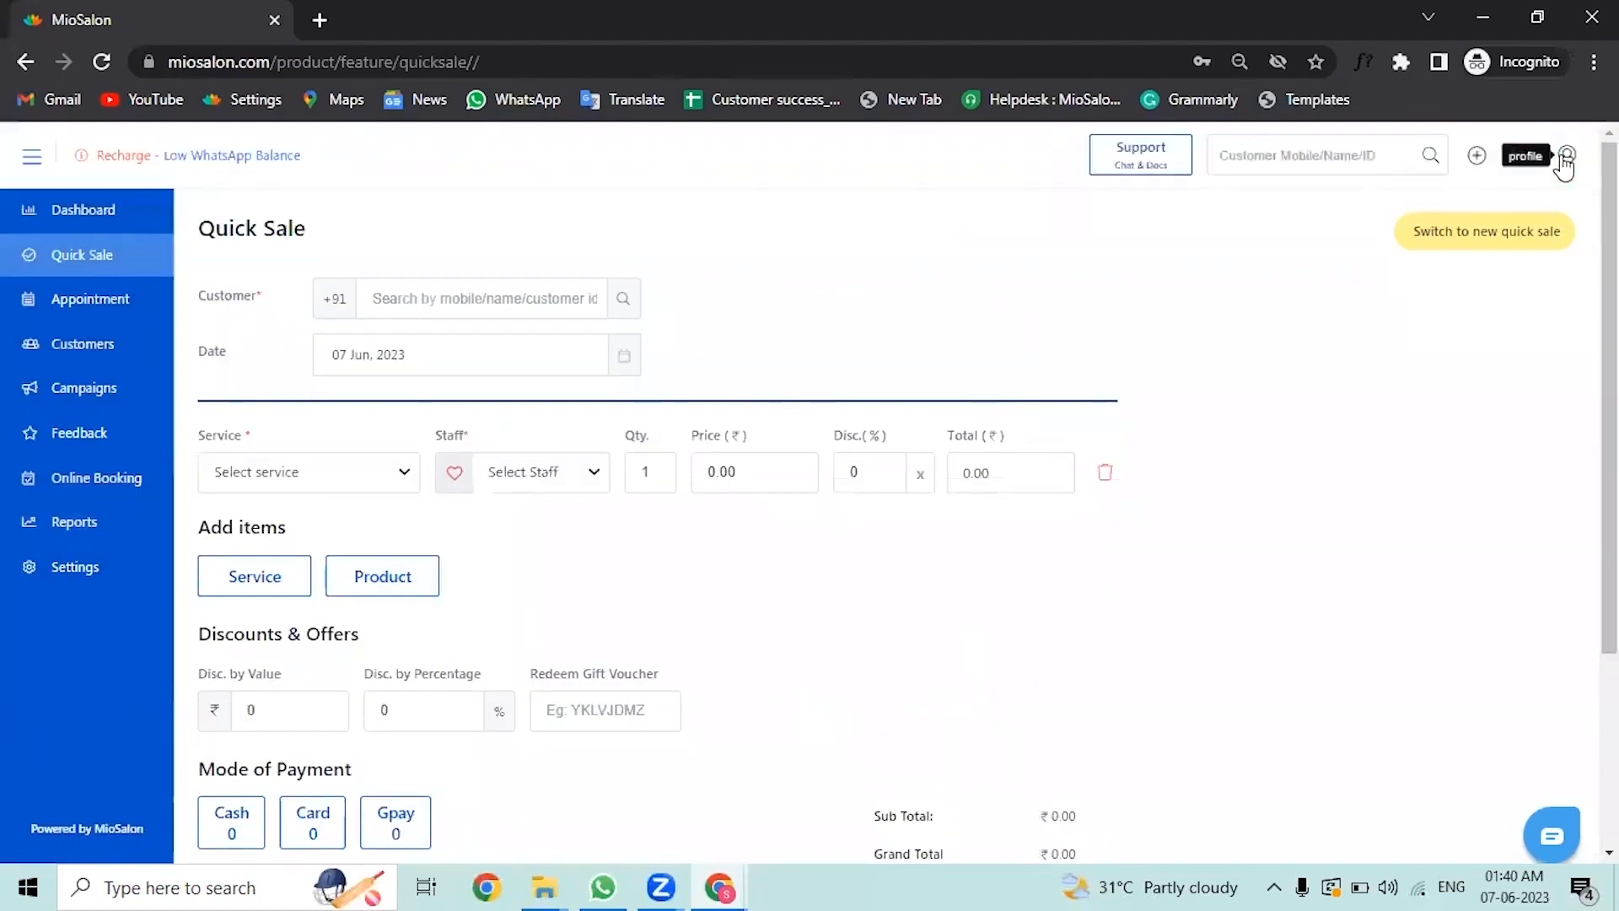
{"action": "left_click", "coordinate": [1478, 161]}
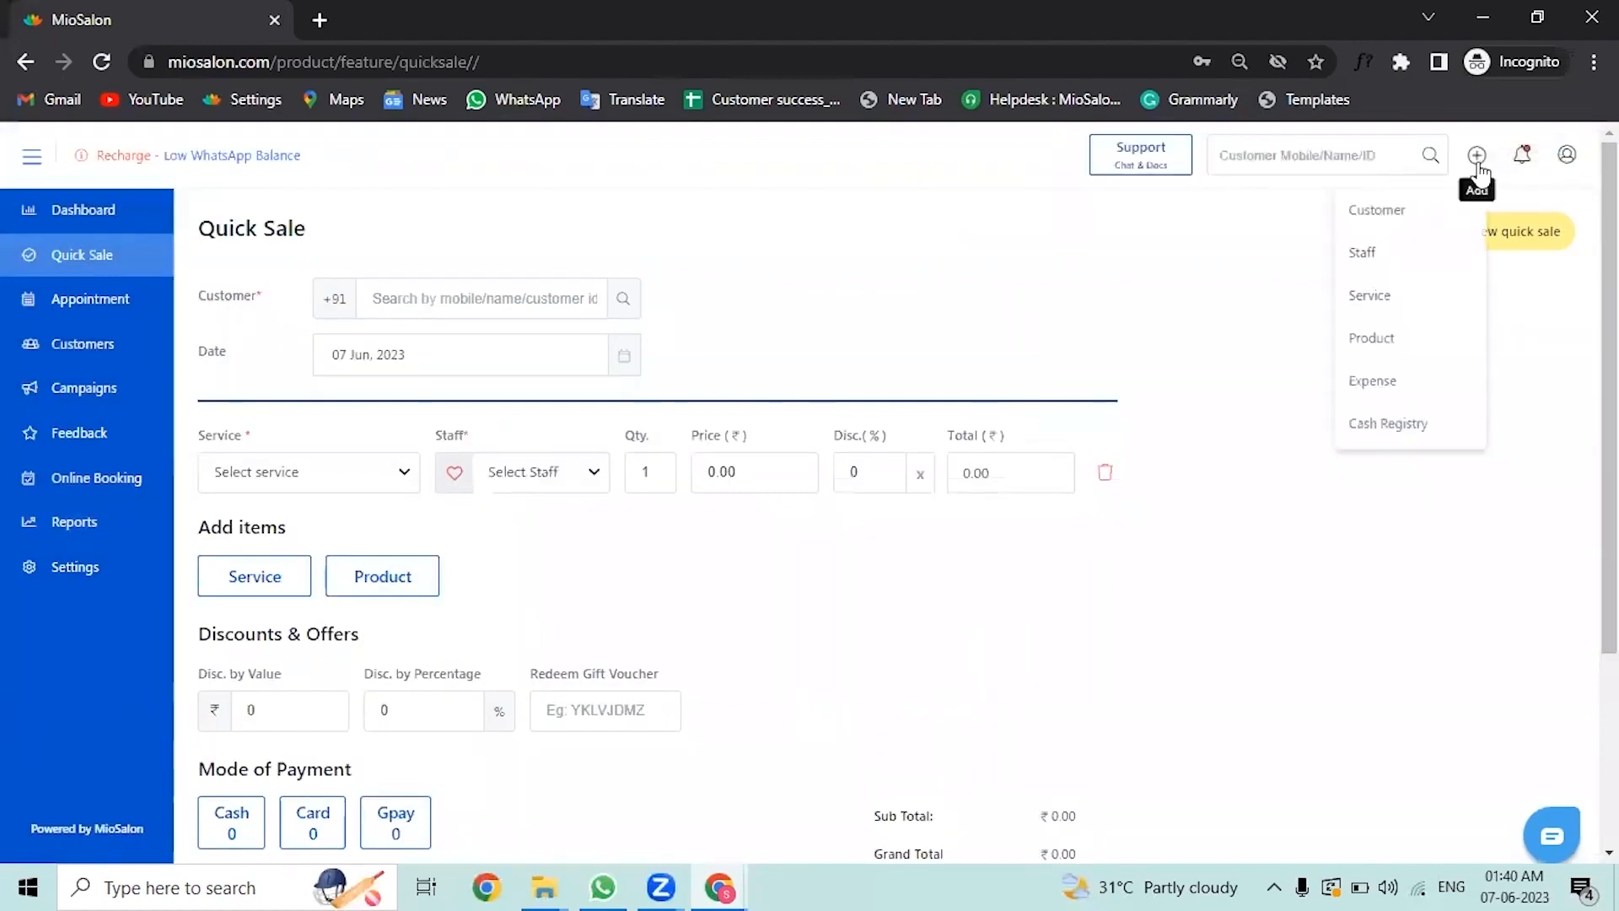
{"action": "left_click", "coordinate": [1374, 435]}
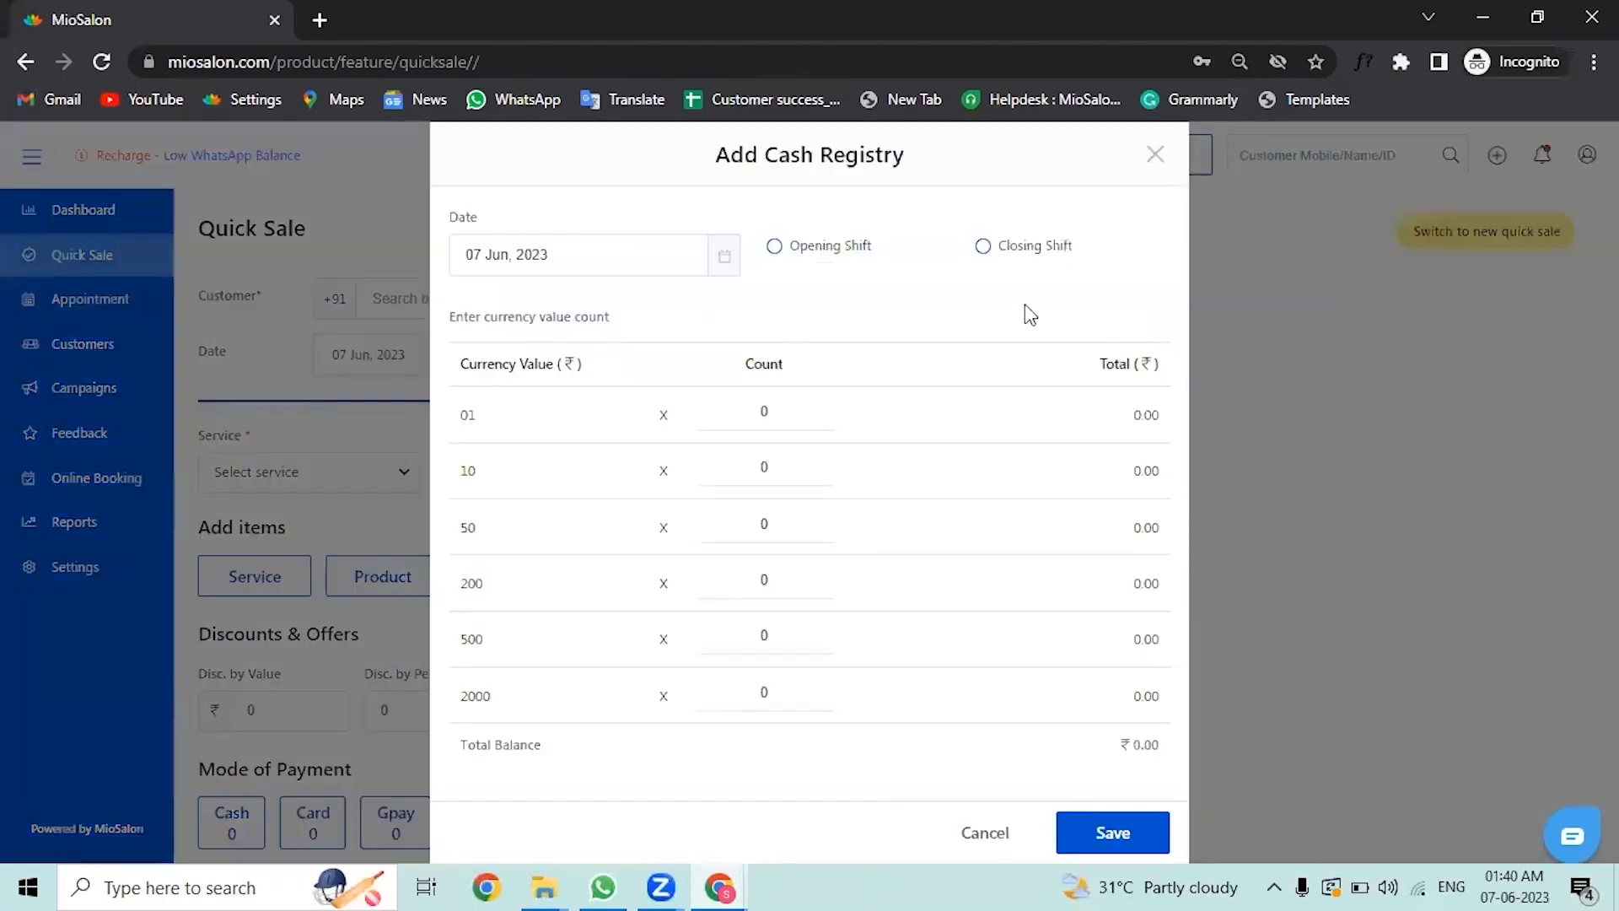
{"action": "left_click", "coordinate": [1004, 250]}
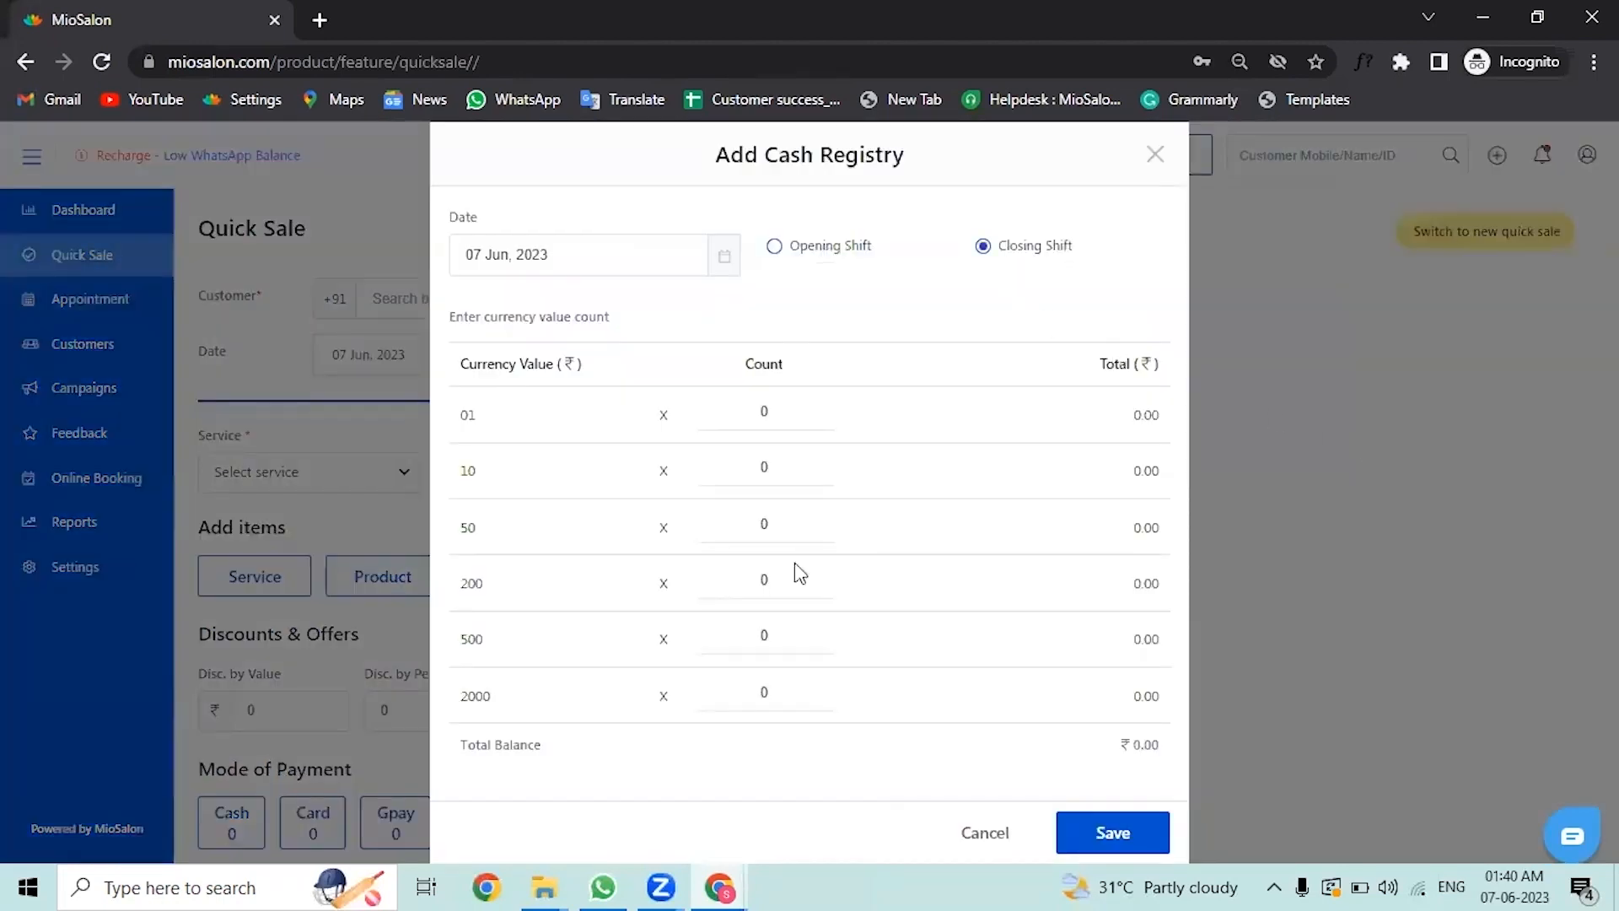
{"action": "left_click", "coordinate": [759, 704]}
{"action": "type", "text": "6"}
{"action": "key", "text": "BackSpace"}
{"action": "type", "text": "4"}
{"action": "left_click", "coordinate": [1113, 835]}
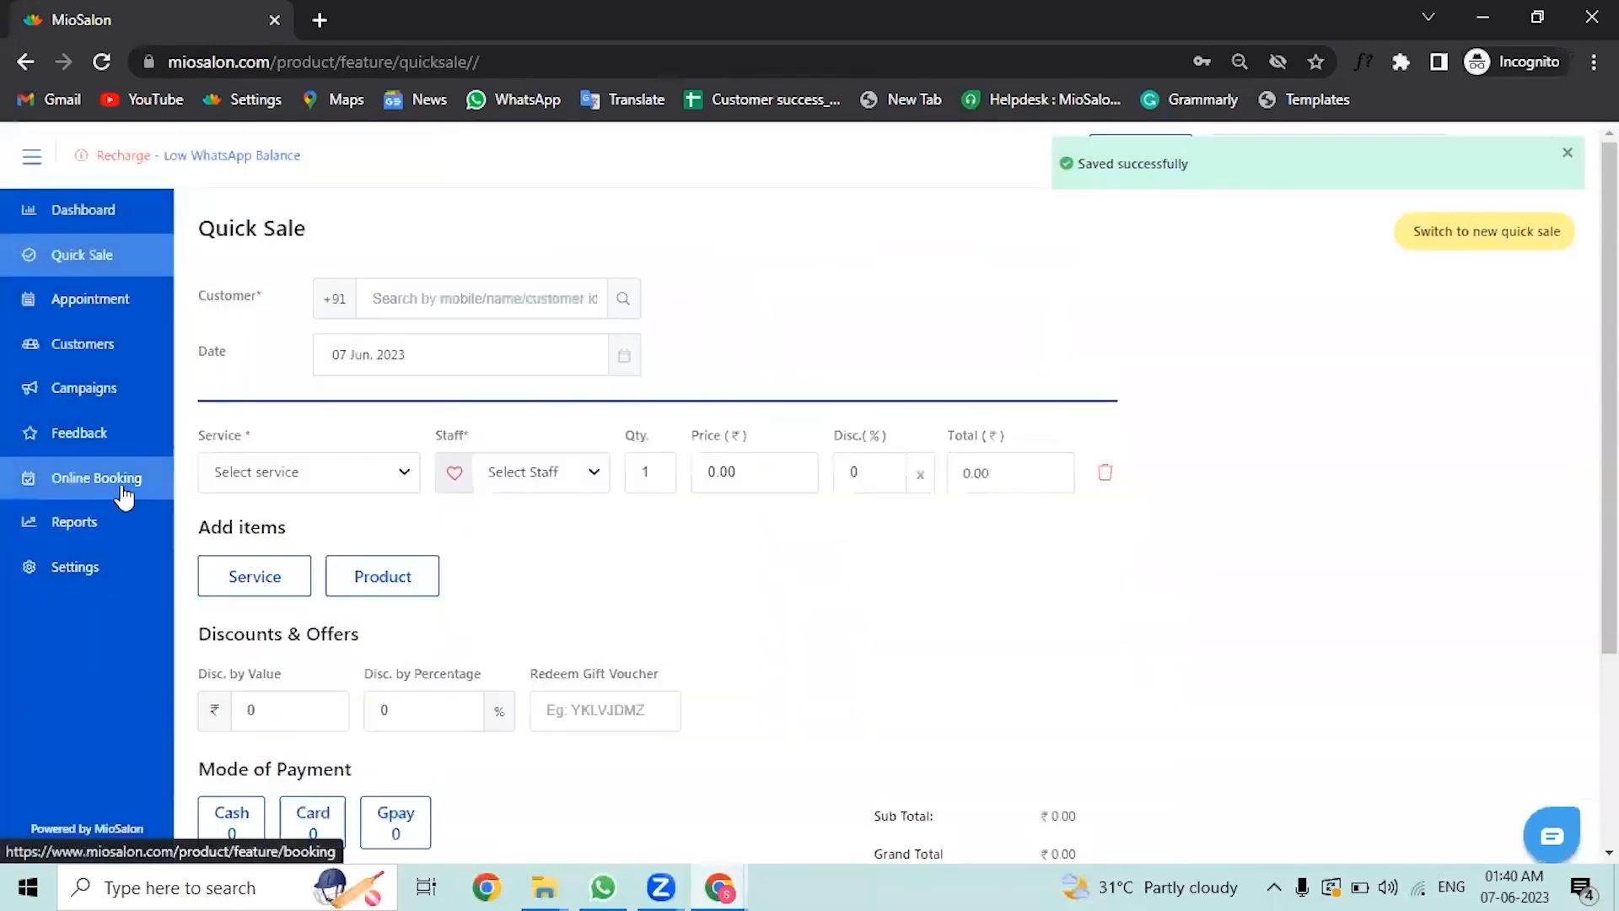
Browse the sales report types in Reports and open the Expense report
{"action": "left_click", "coordinate": [117, 544]}
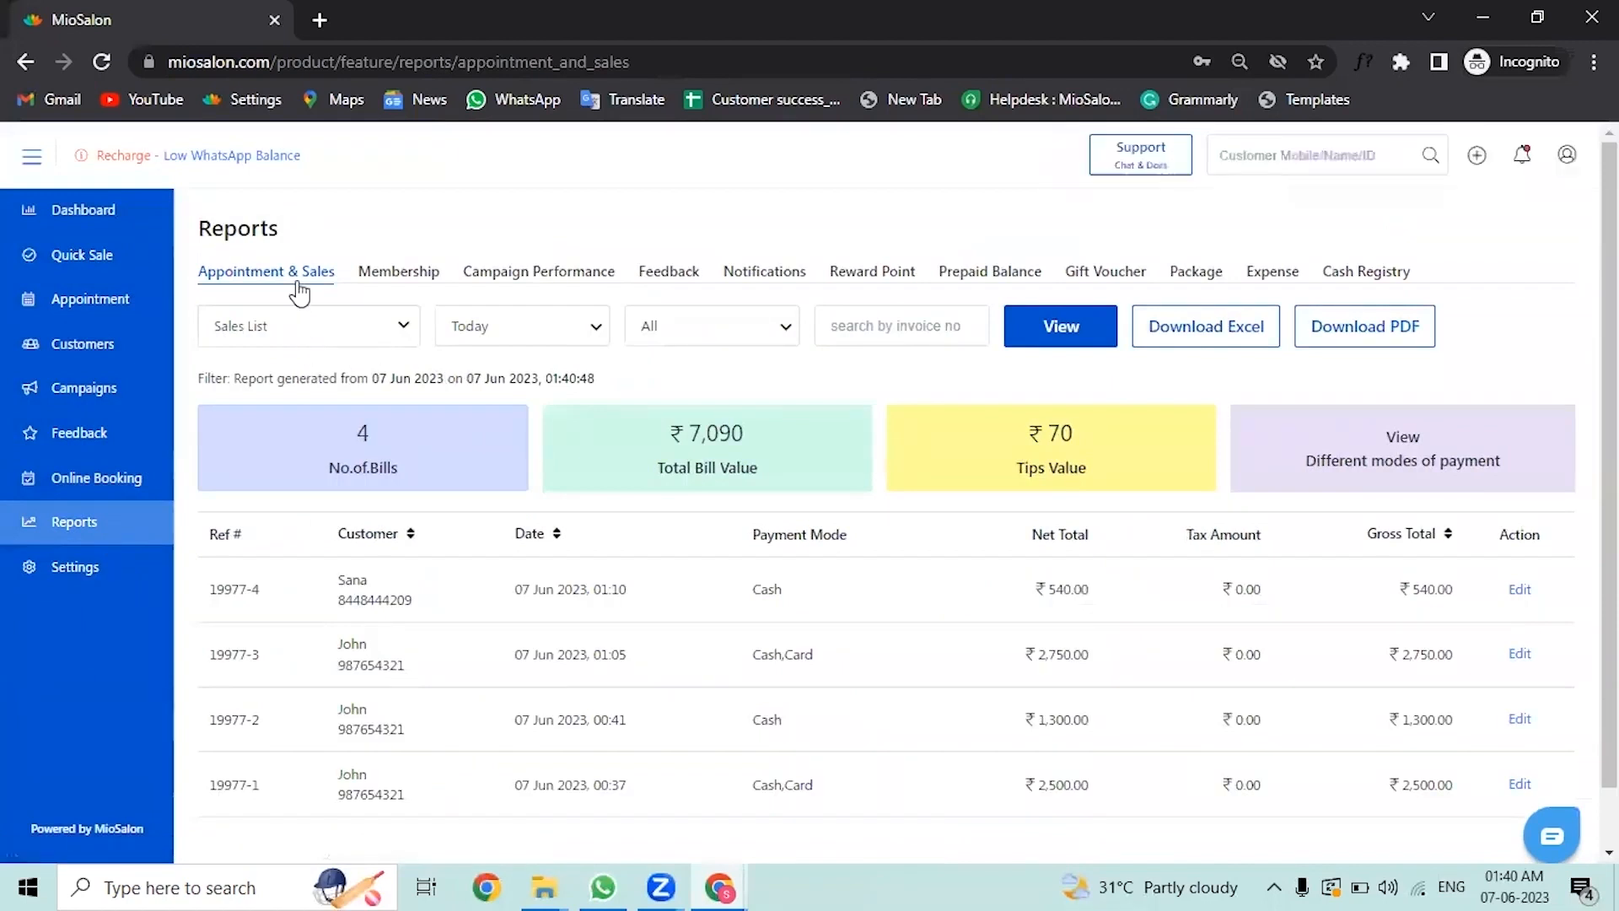
{"action": "left_click", "coordinate": [336, 331]}
{"action": "scroll", "coordinate": [336, 517], "scroll_direction": "down", "scroll_amount": 5}
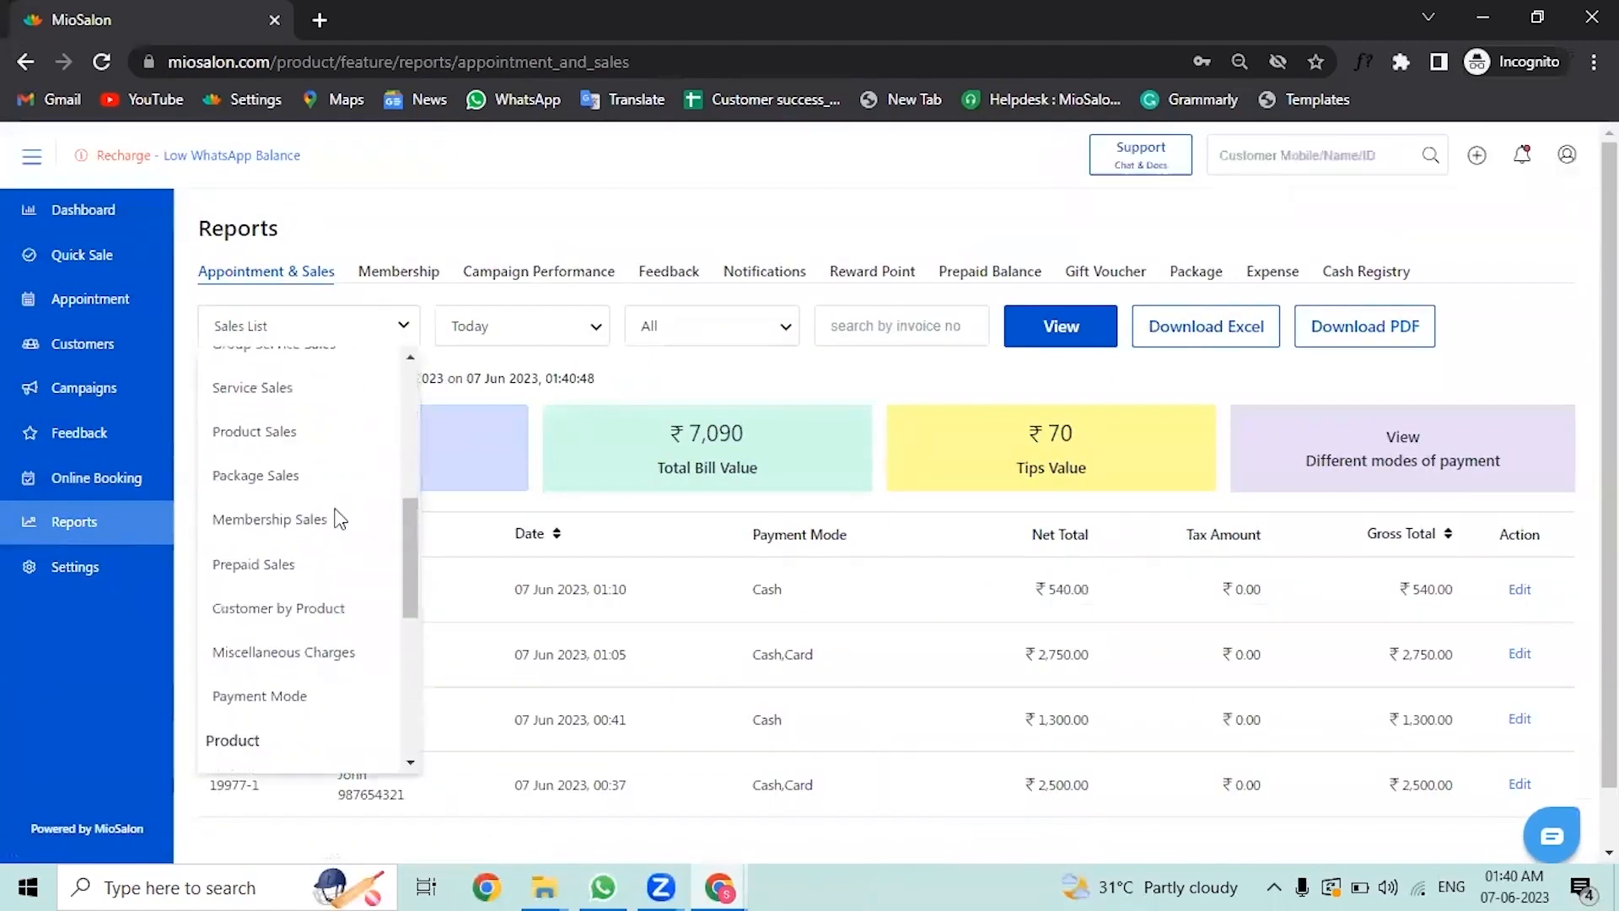
{"action": "left_click", "coordinate": [696, 388]}
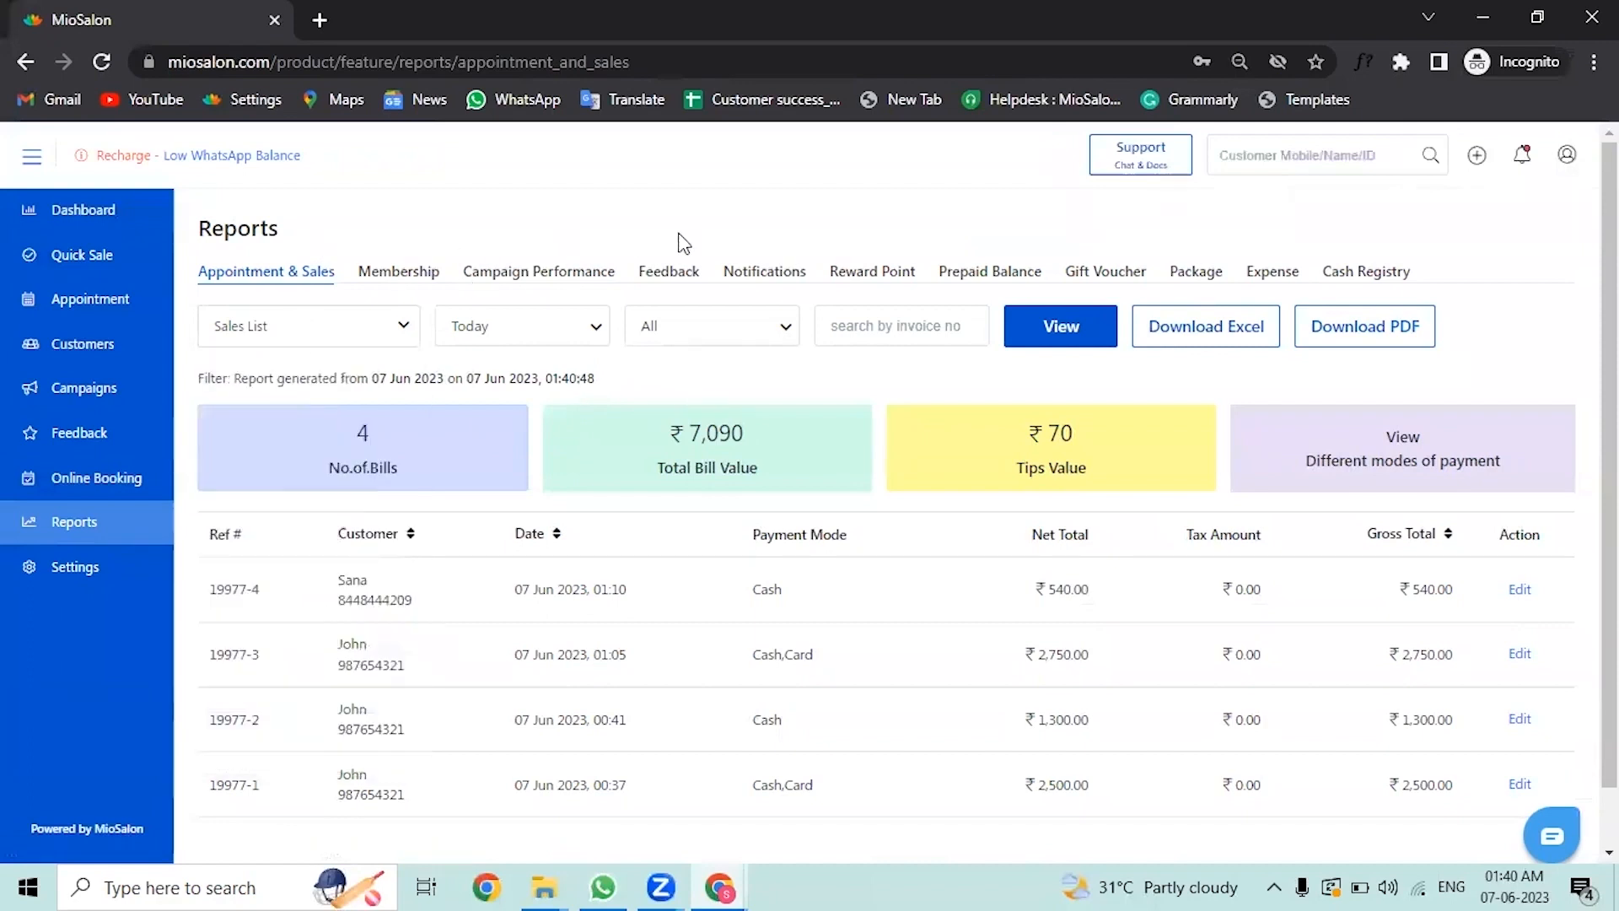
{"action": "left_click", "coordinate": [1272, 277]}
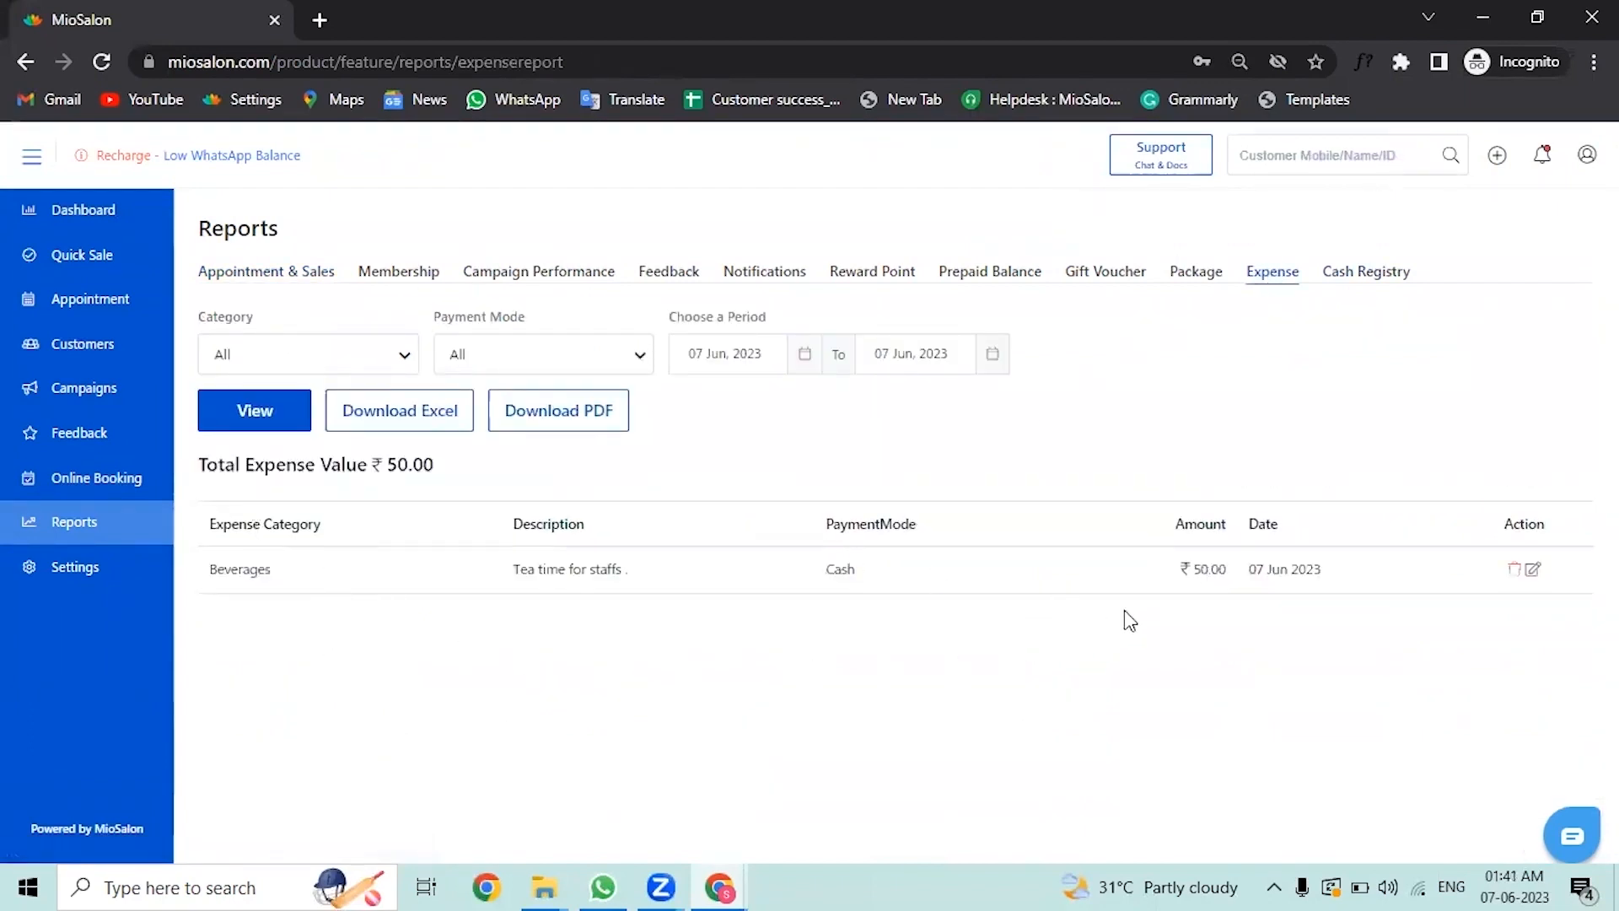
Open the Cash Registry report, switch its report type to Summary By Day and check the difference of balance versus closing
{"action": "left_click", "coordinate": [1352, 286]}
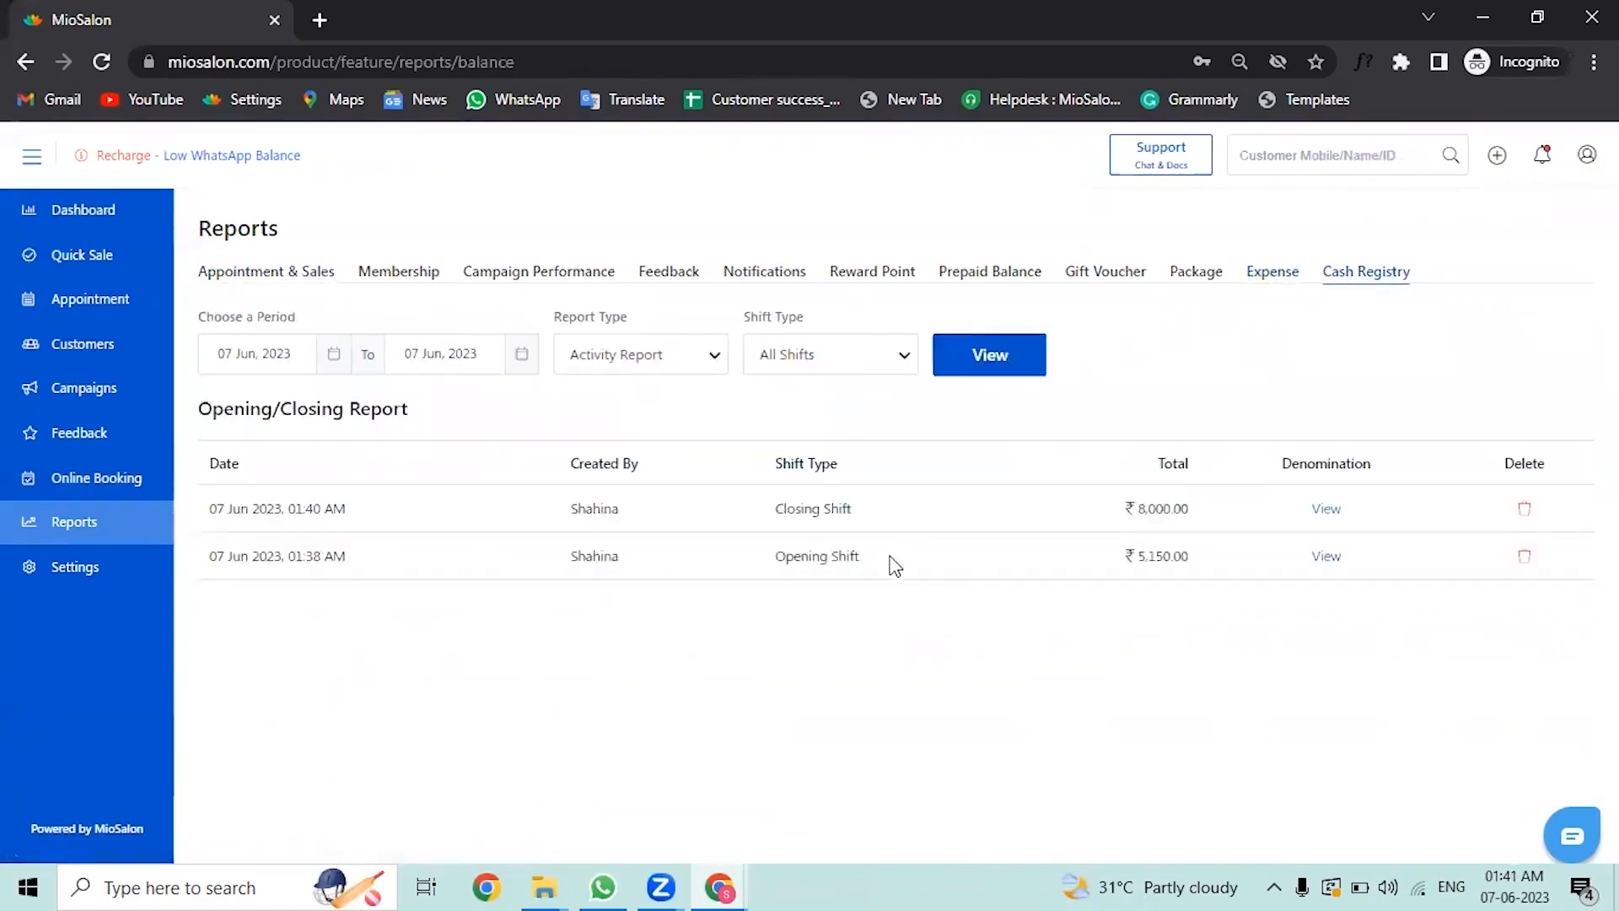
{"action": "left_click", "coordinate": [649, 355]}
{"action": "left_click", "coordinate": [637, 428]}
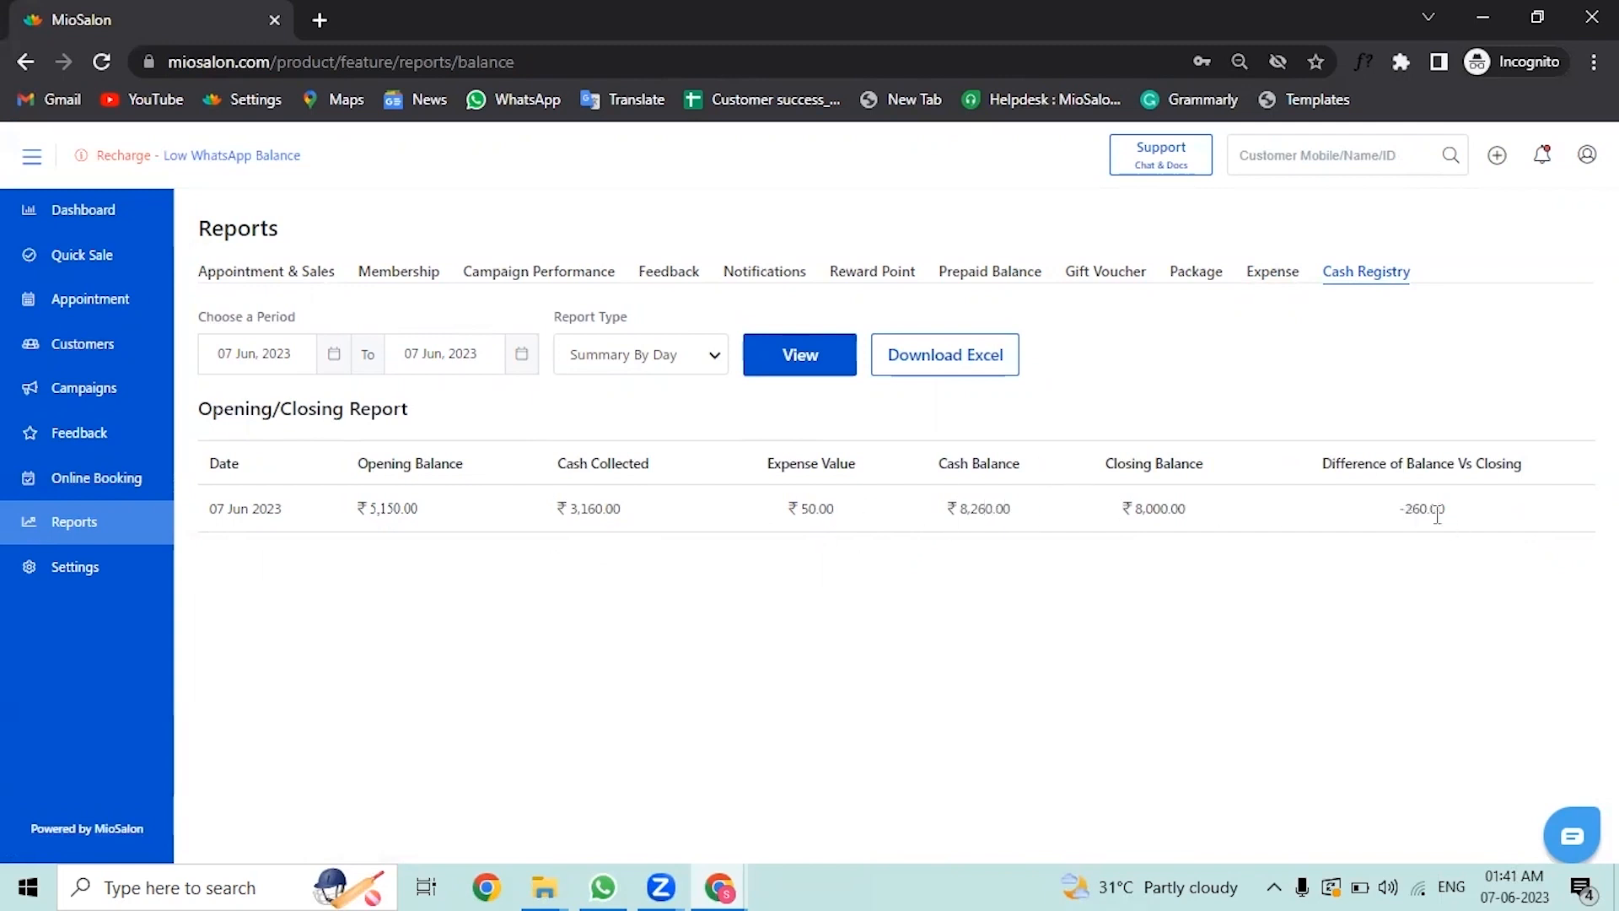
{"action": "triple_click", "coordinate": [1402, 507]}
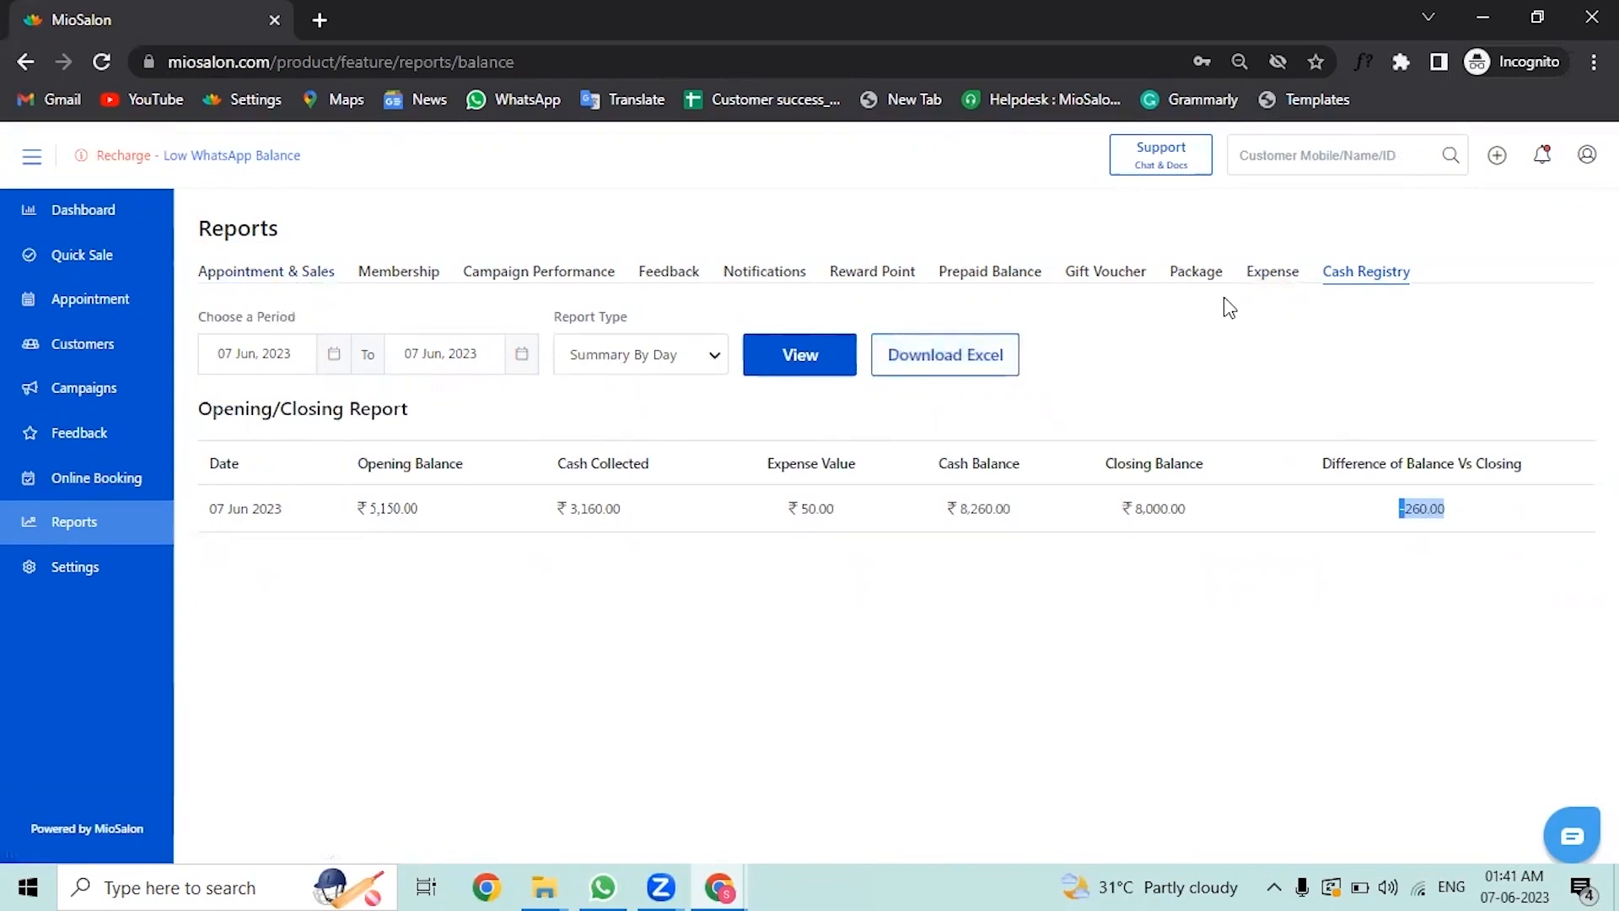
Open the Appointment & Sales report and browse its available report types, keeping Sales List selected
{"action": "left_click", "coordinate": [323, 272]}
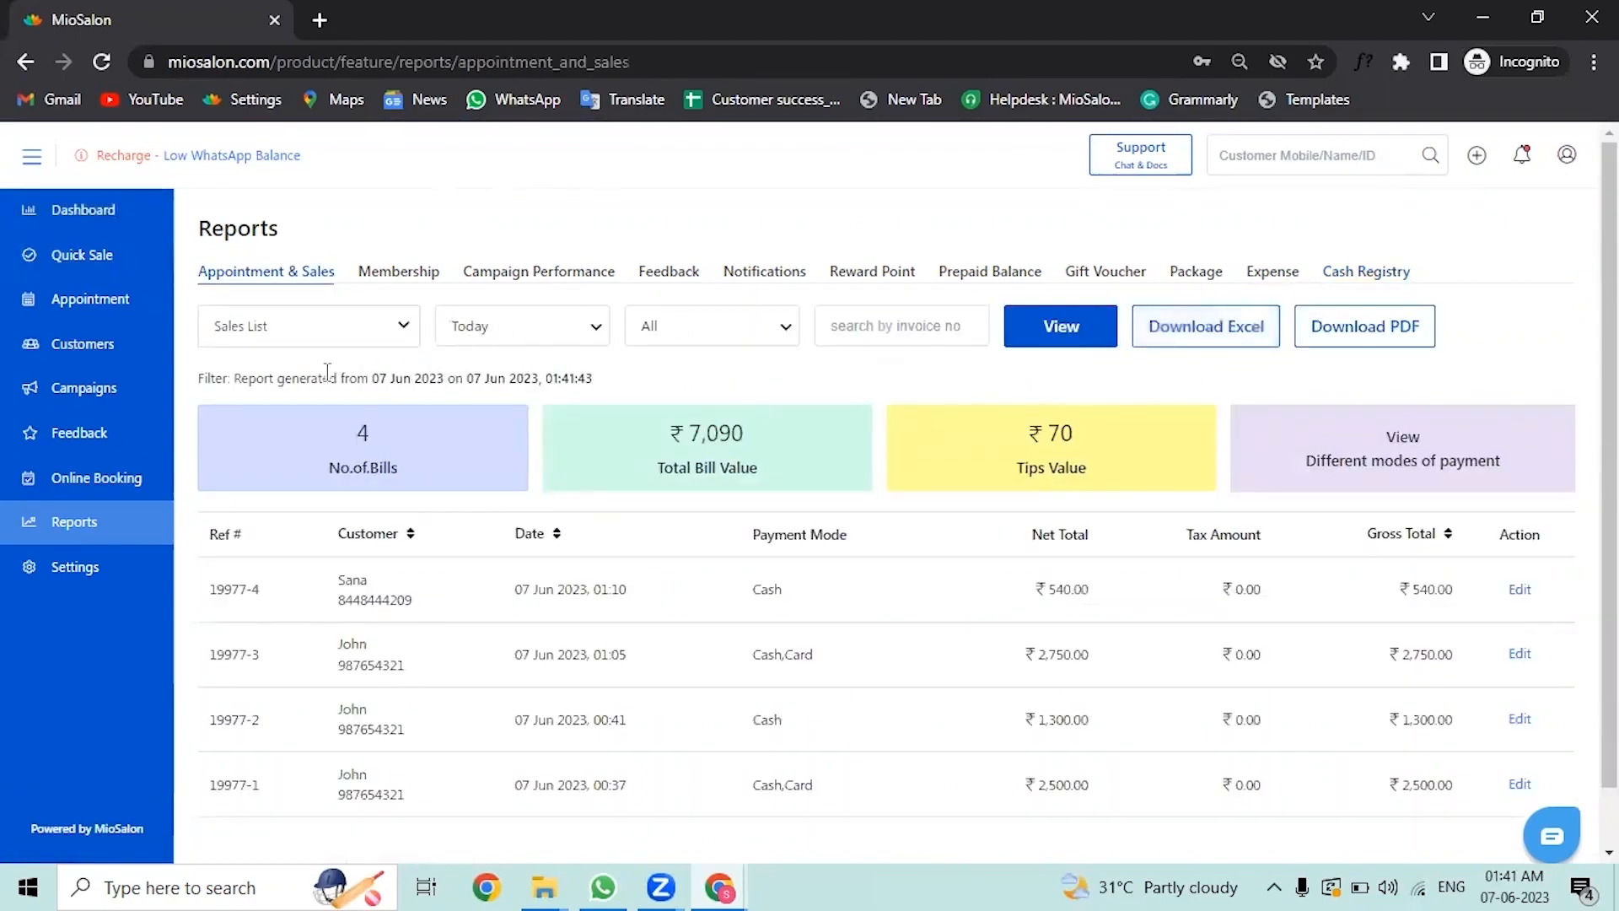
{"action": "left_click", "coordinate": [309, 341]}
{"action": "scroll", "coordinate": [346, 590], "scroll_direction": "down", "scroll_amount": 4}
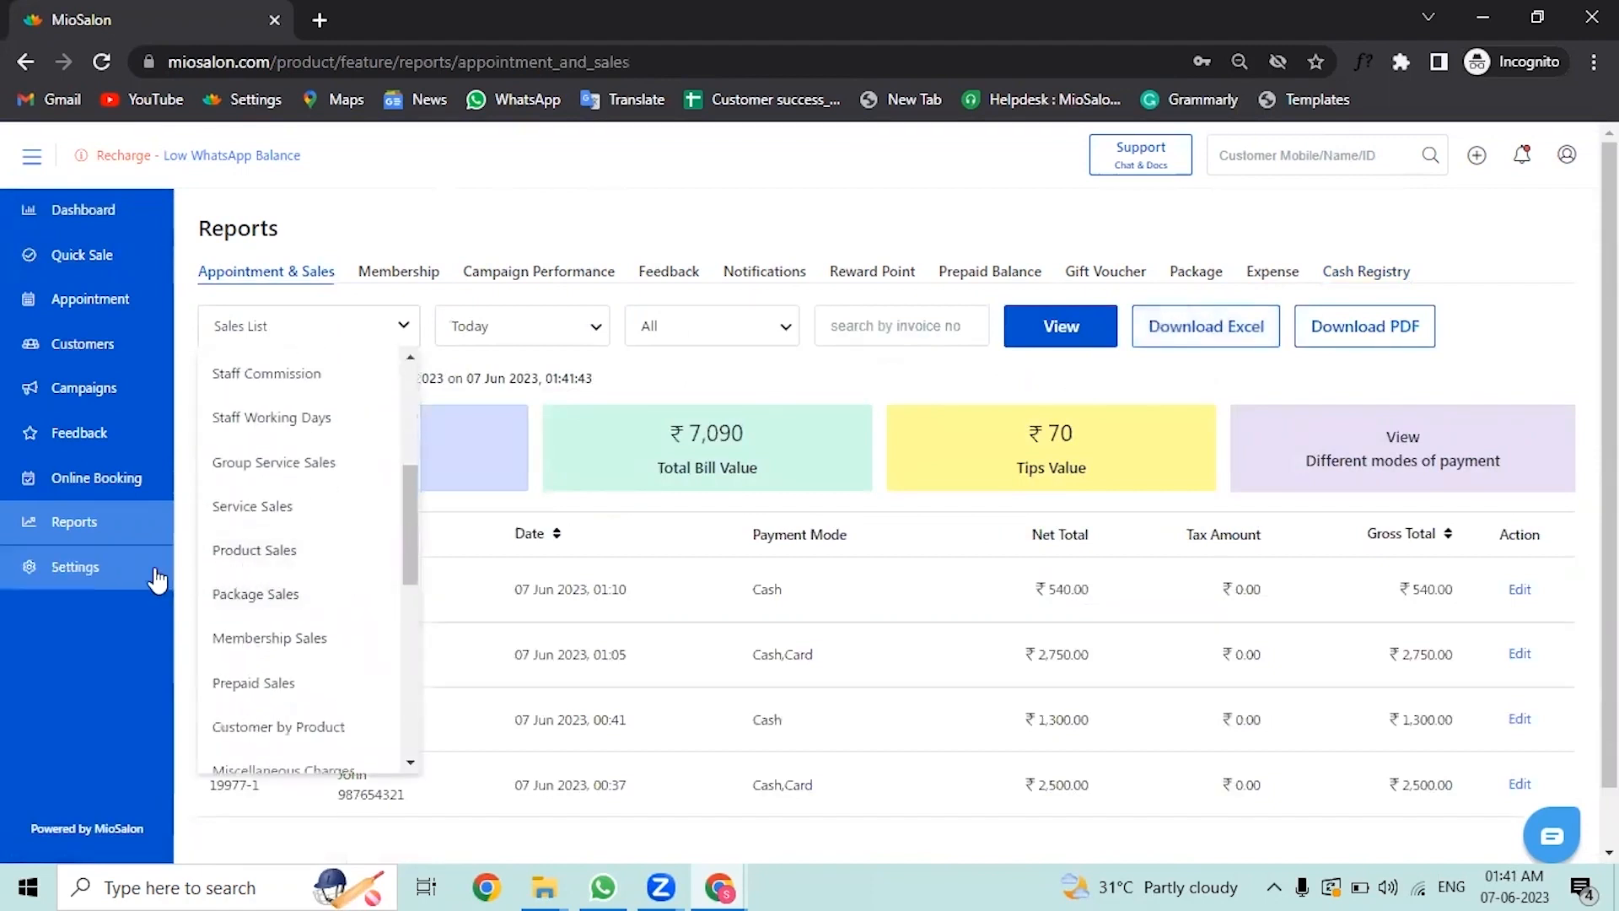
{"action": "left_click", "coordinate": [99, 646]}
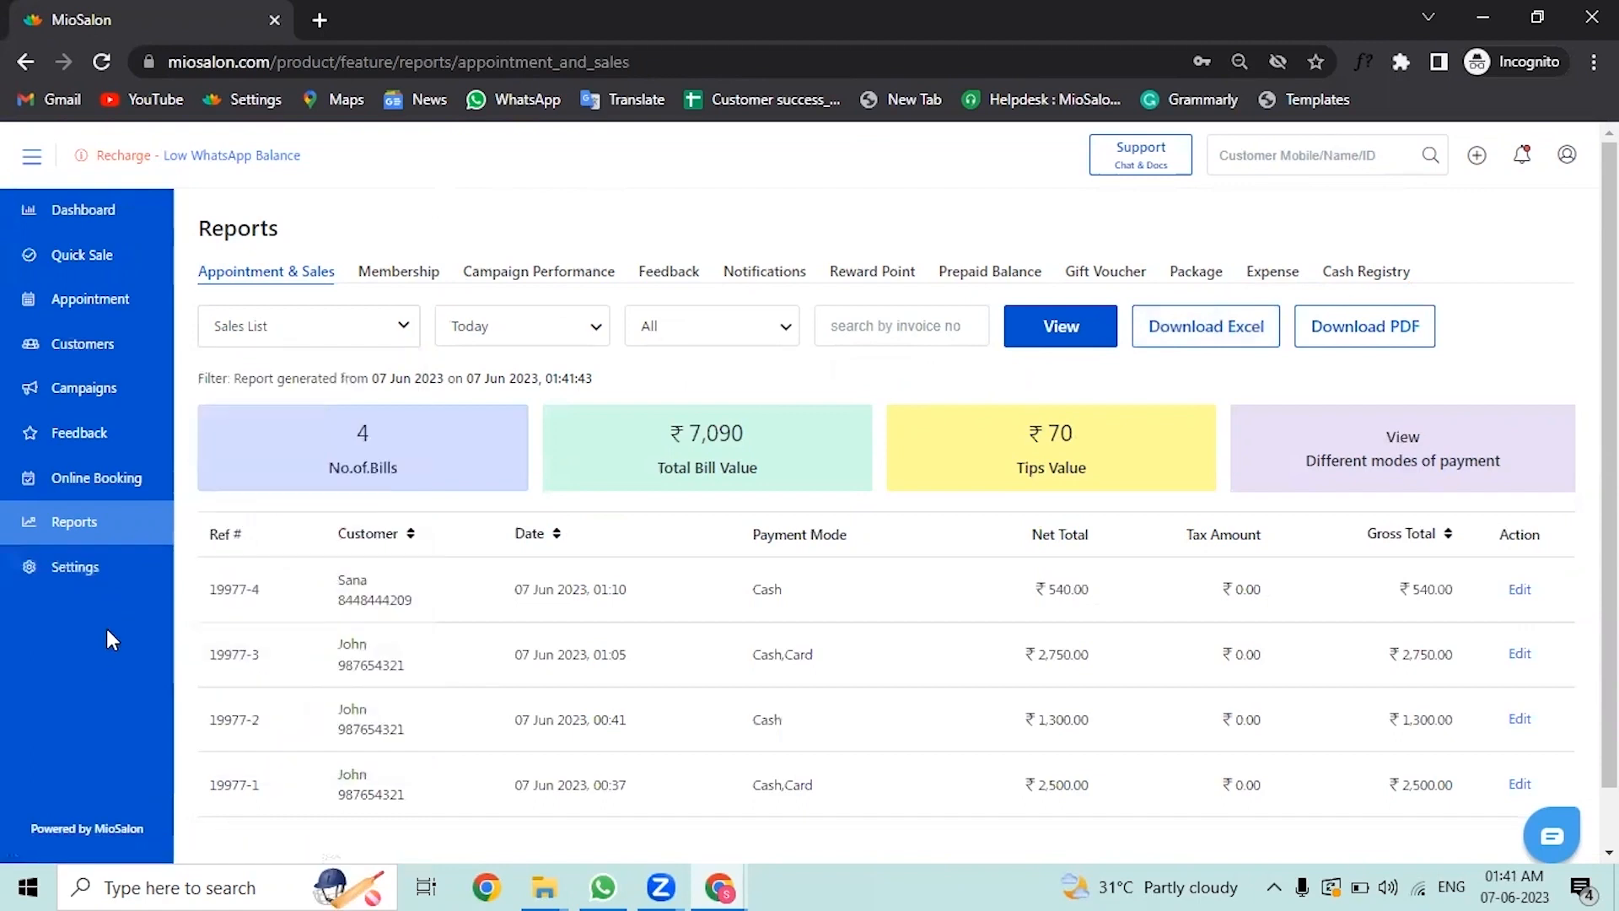